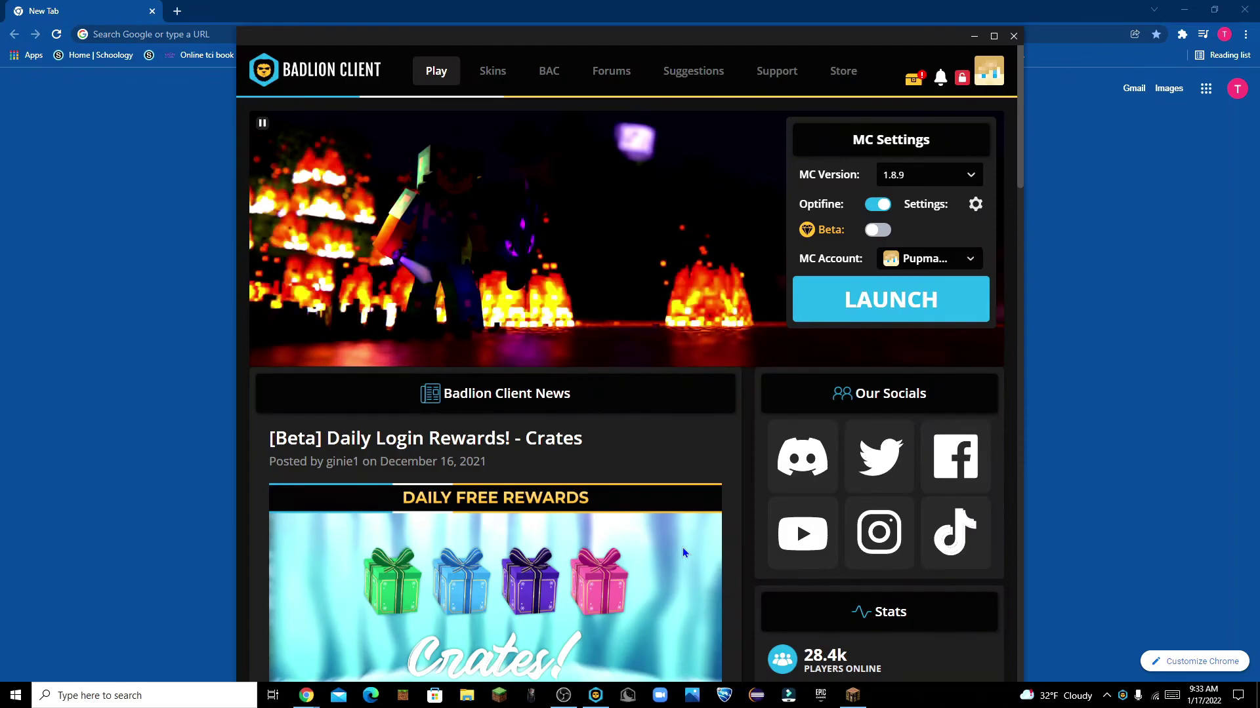
Try to turn on the Beta option in the MC settings and dismiss the Insider upgrade prompt
left_click(888, 234)
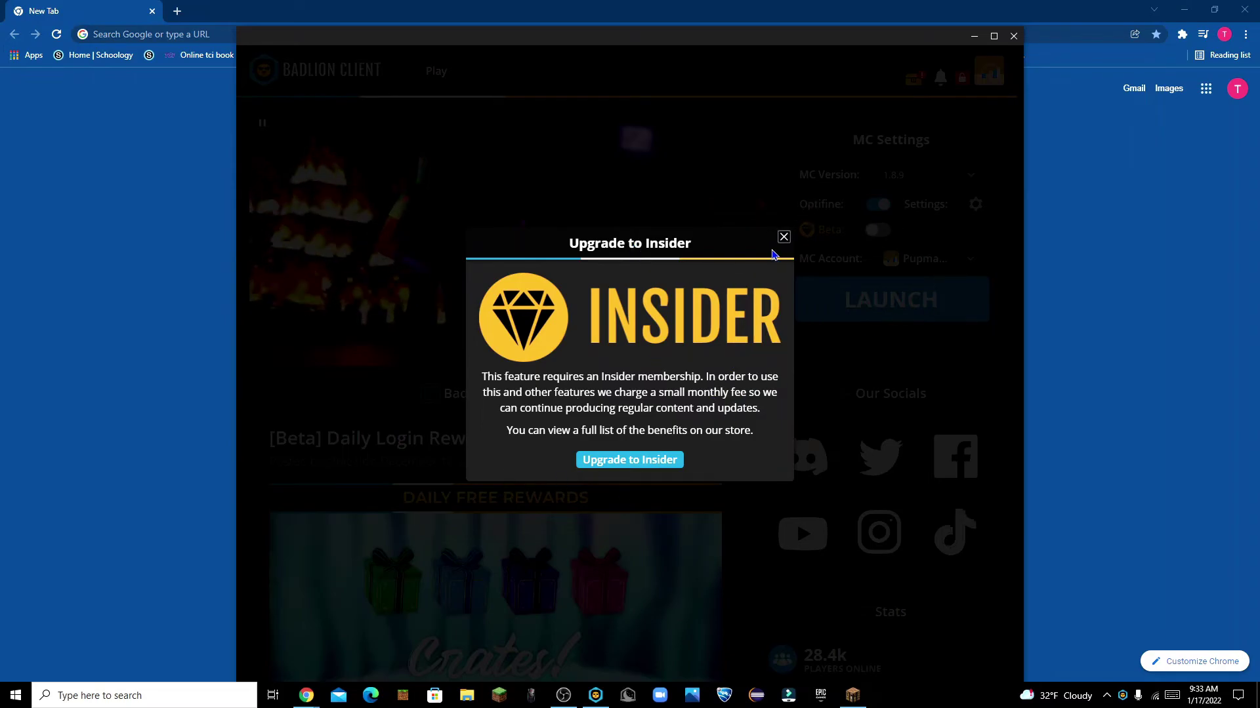
left_click(783, 238)
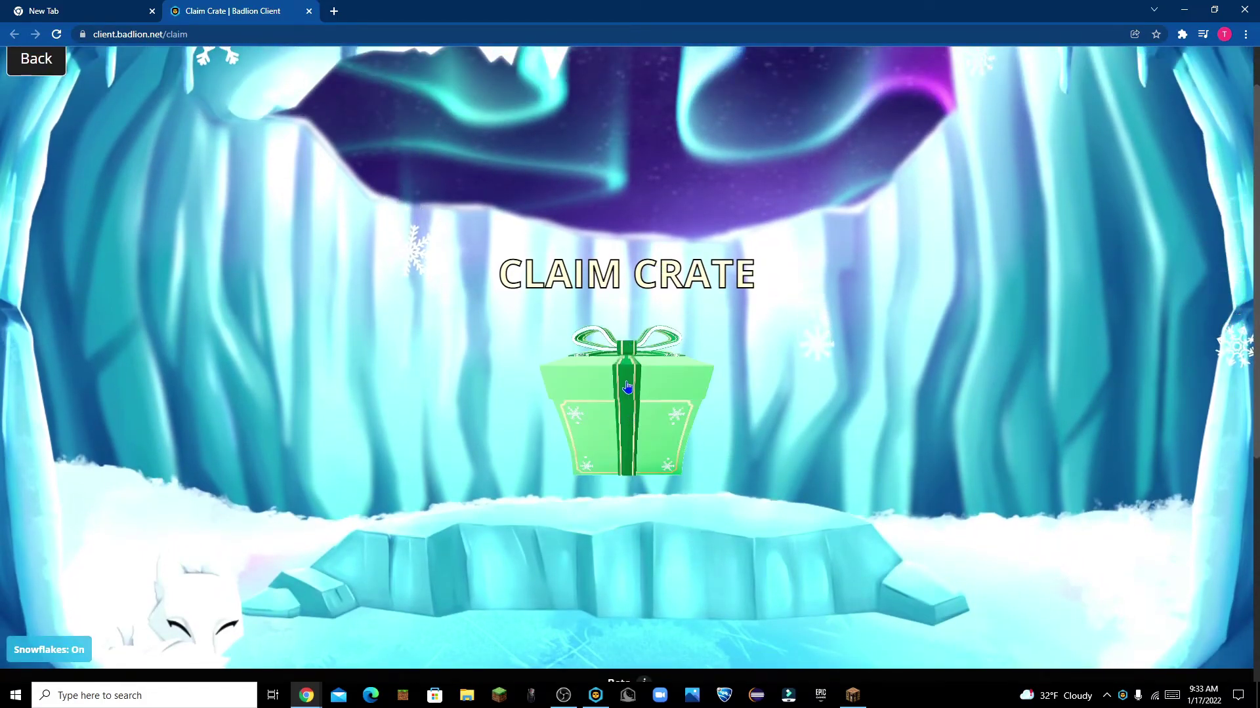
Claim the daily crate, open it and take the Insider - 1 day reward card
left_click(655, 414)
scroll(627, 441, "down", 1)
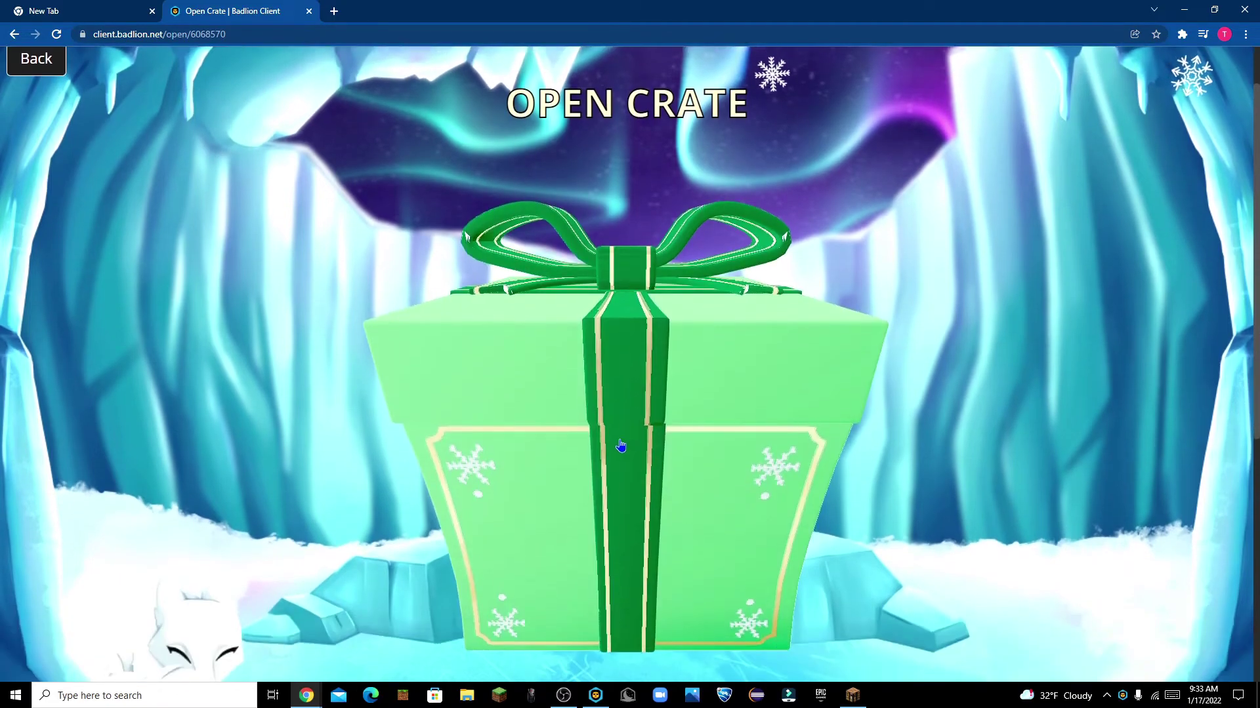
left_click(514, 424)
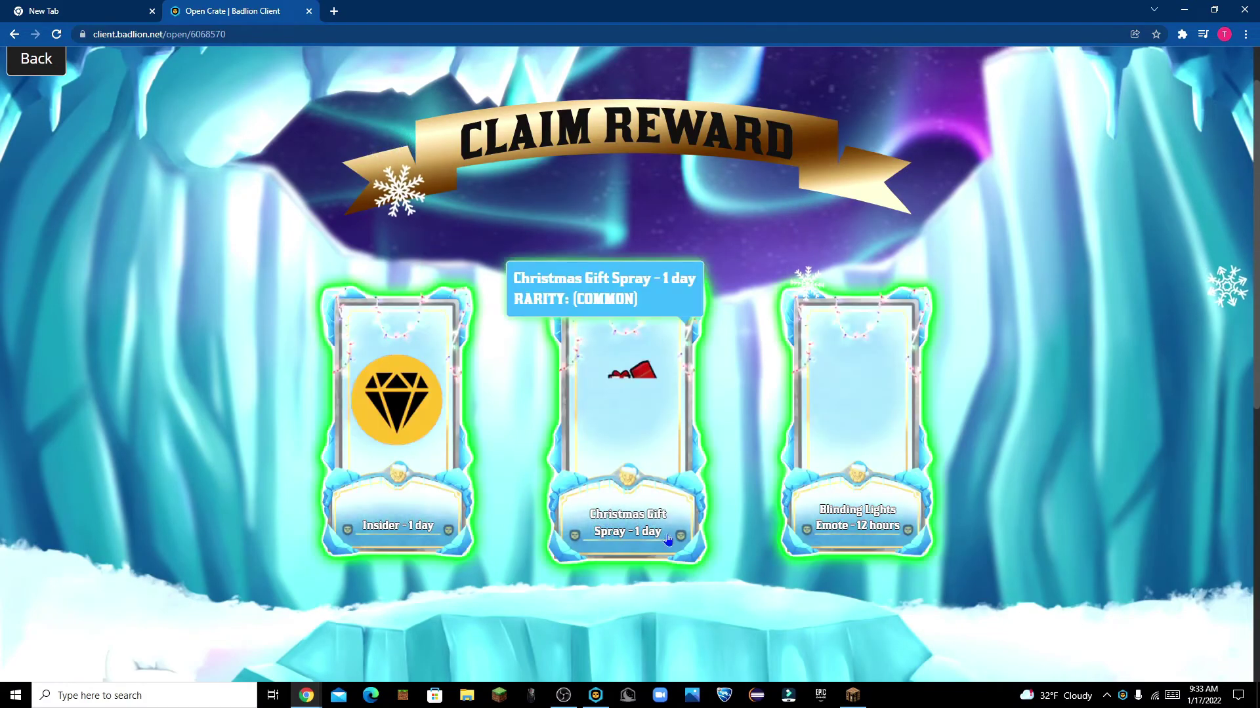
left_click(416, 441)
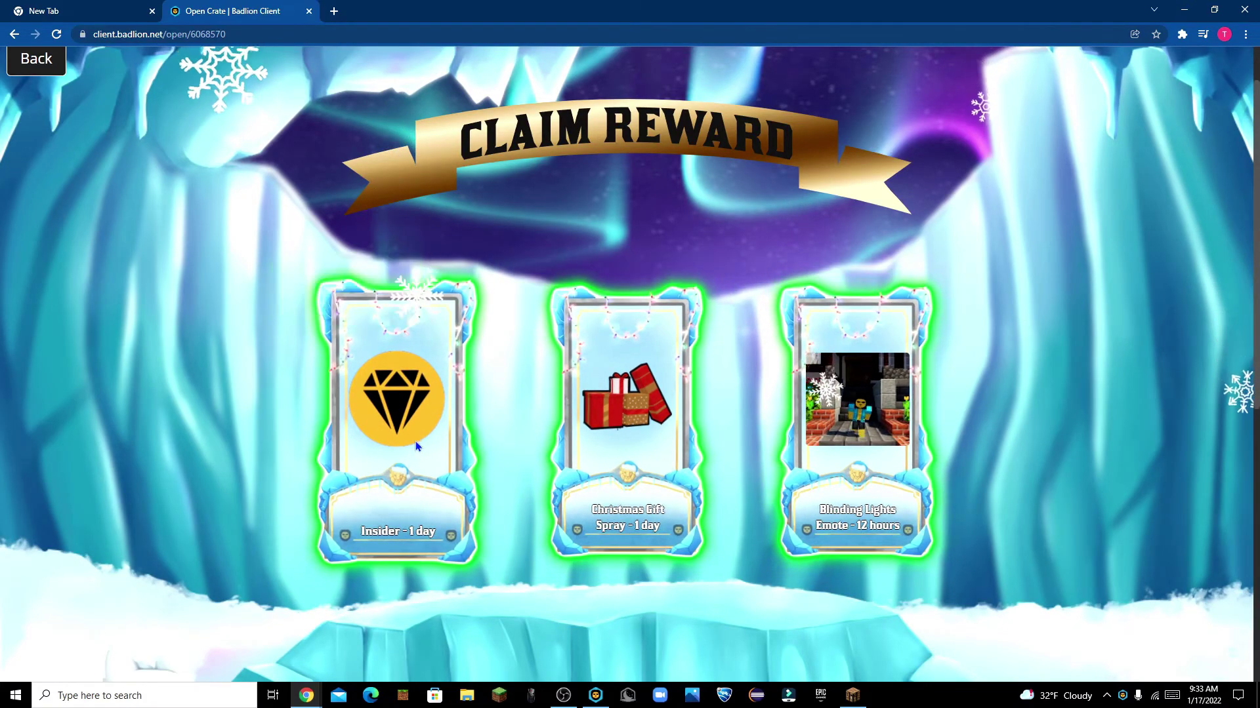
left_click(628, 413)
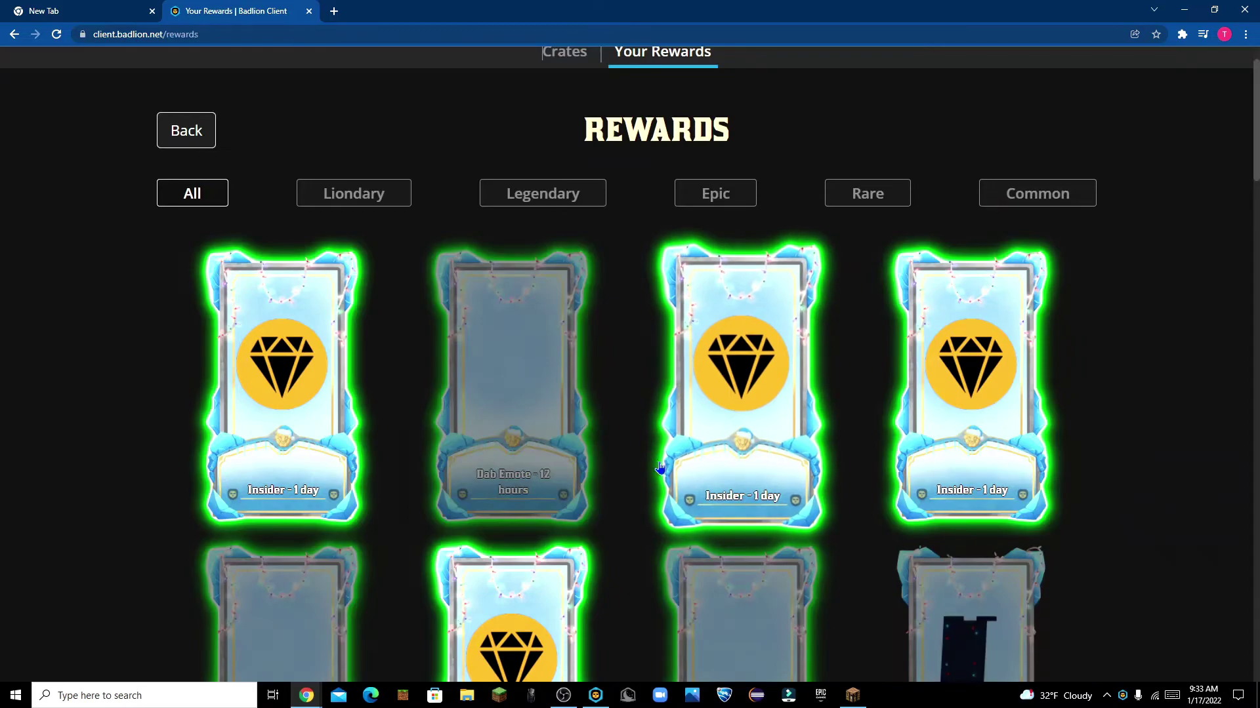
Review the collected reward cards, the latest reward and the unopened crates on the crates page
scroll(633, 476, "down", 7)
scroll(636, 482, "up", 8)
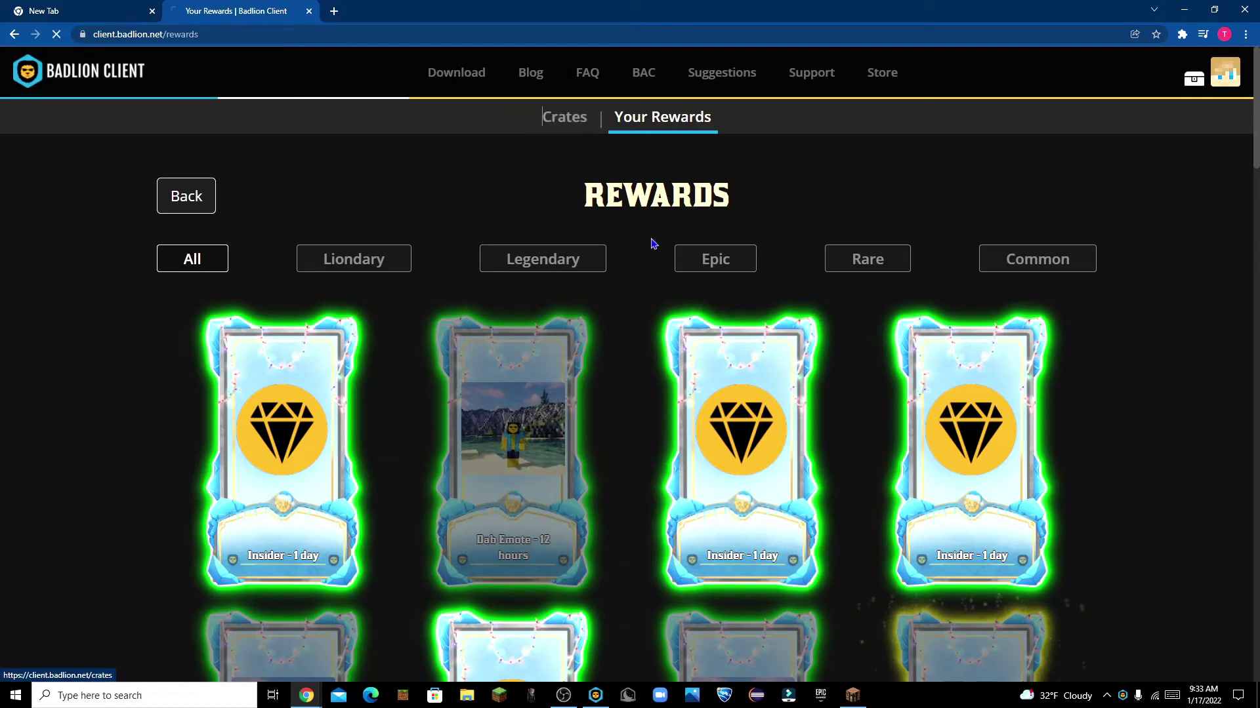
left_click(211, 191)
scroll(469, 425, "down", 10)
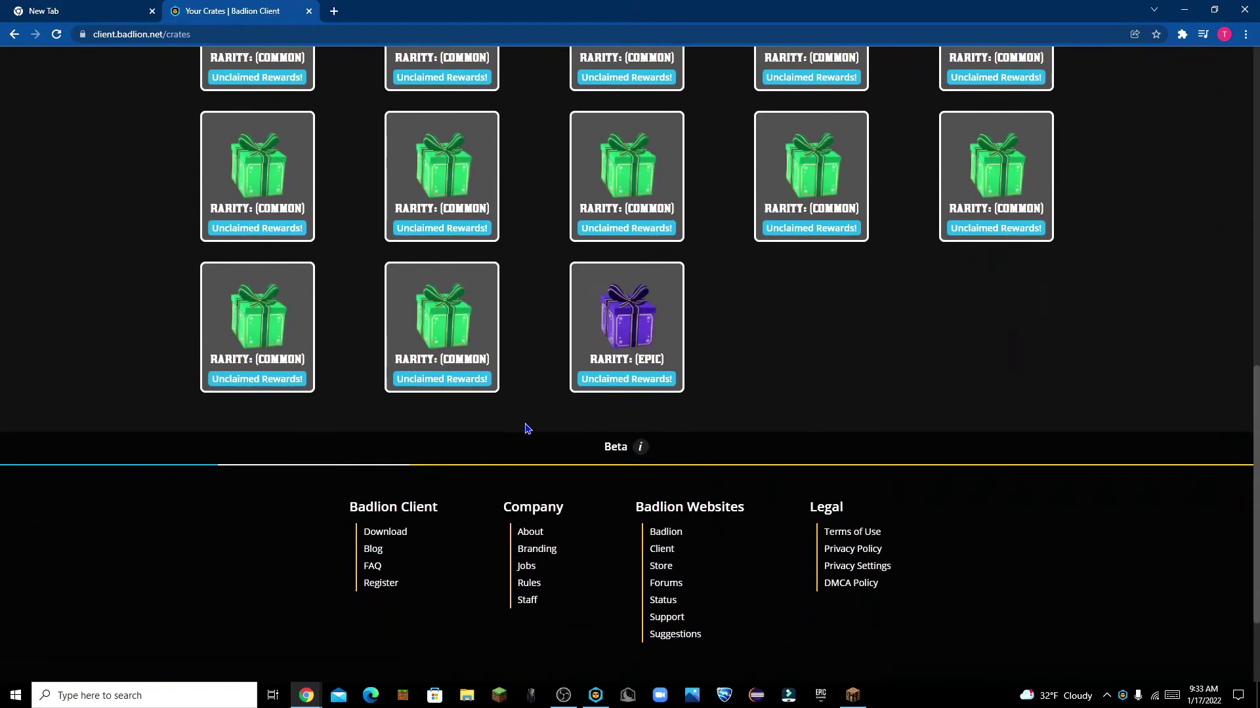
scroll(526, 428, "up", 10)
scroll(682, 488, "down", 8)
scroll(640, 451, "up", 2)
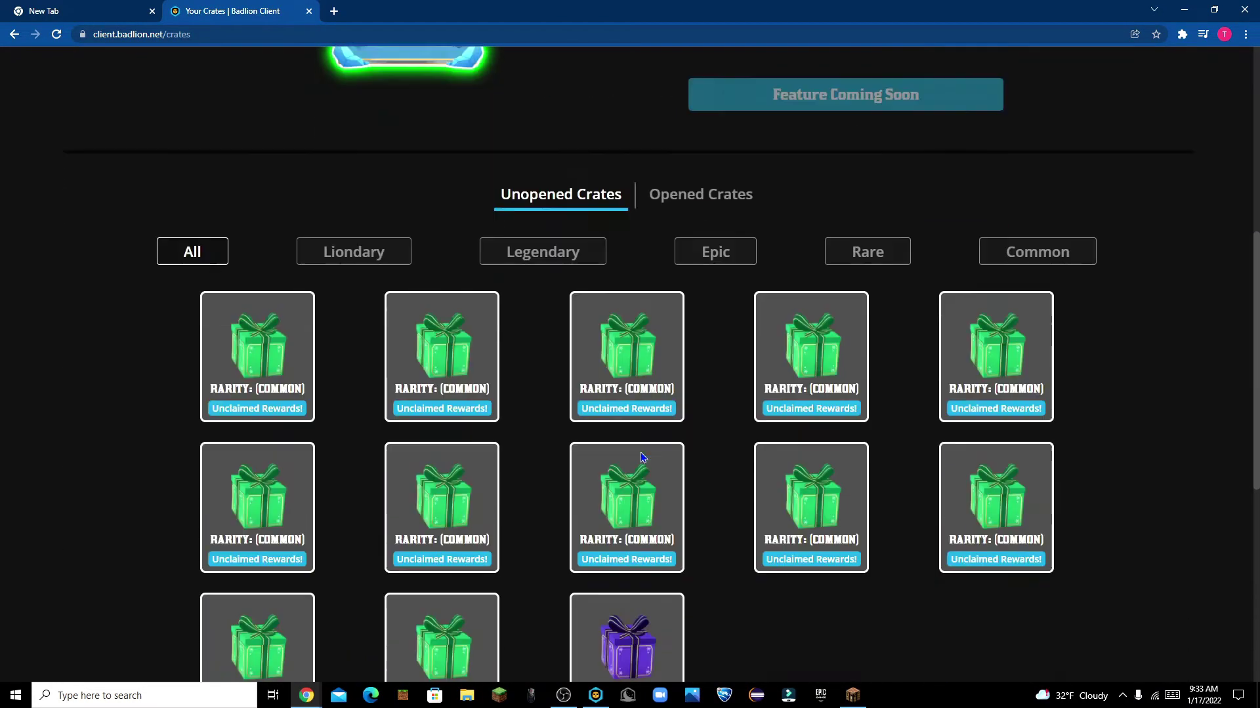
scroll(640, 451, "down", 1)
scroll(640, 453, "up", 8)
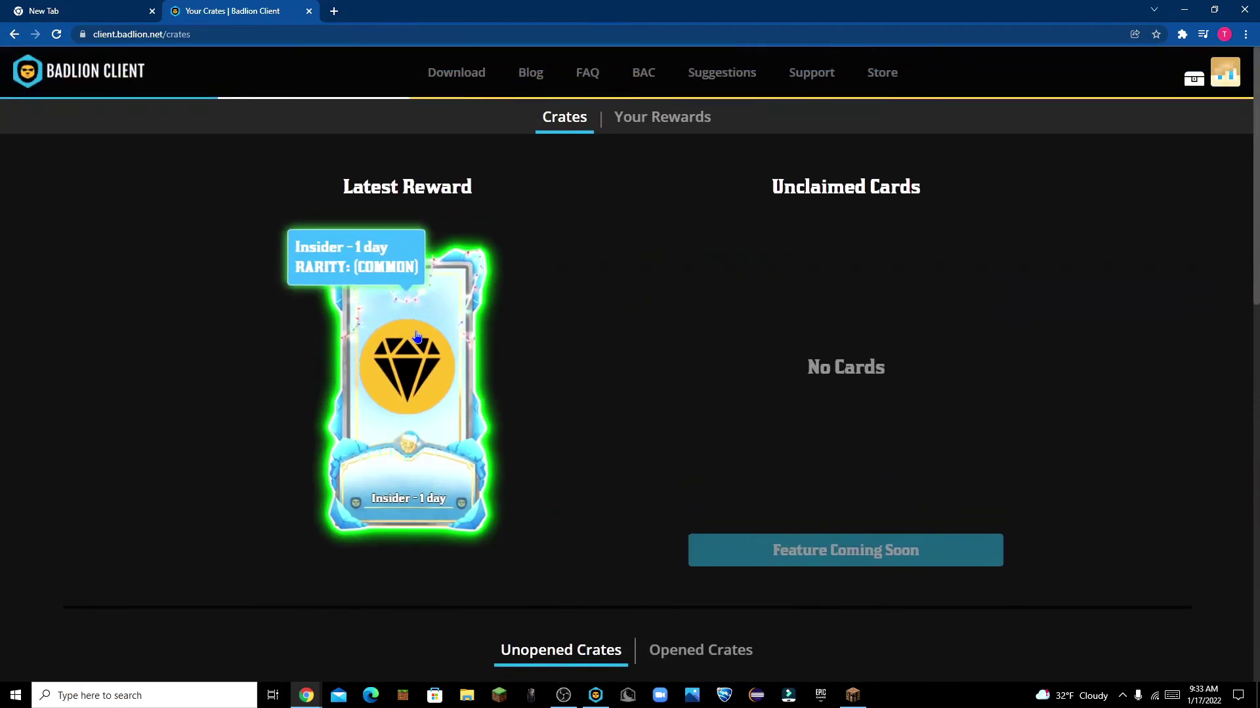
Switch to the Badlion Client launcher and close the running Minecraft and Lunar Client windows
left_click(597, 695)
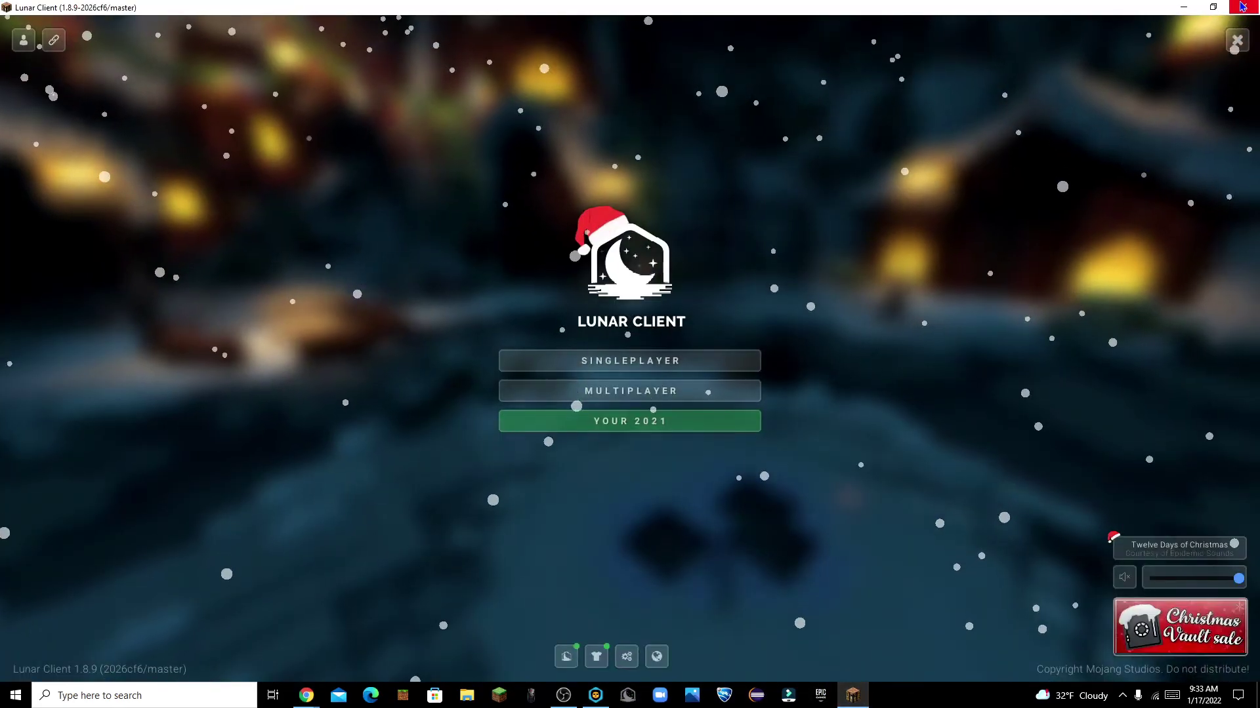
left_click(1242, 7)
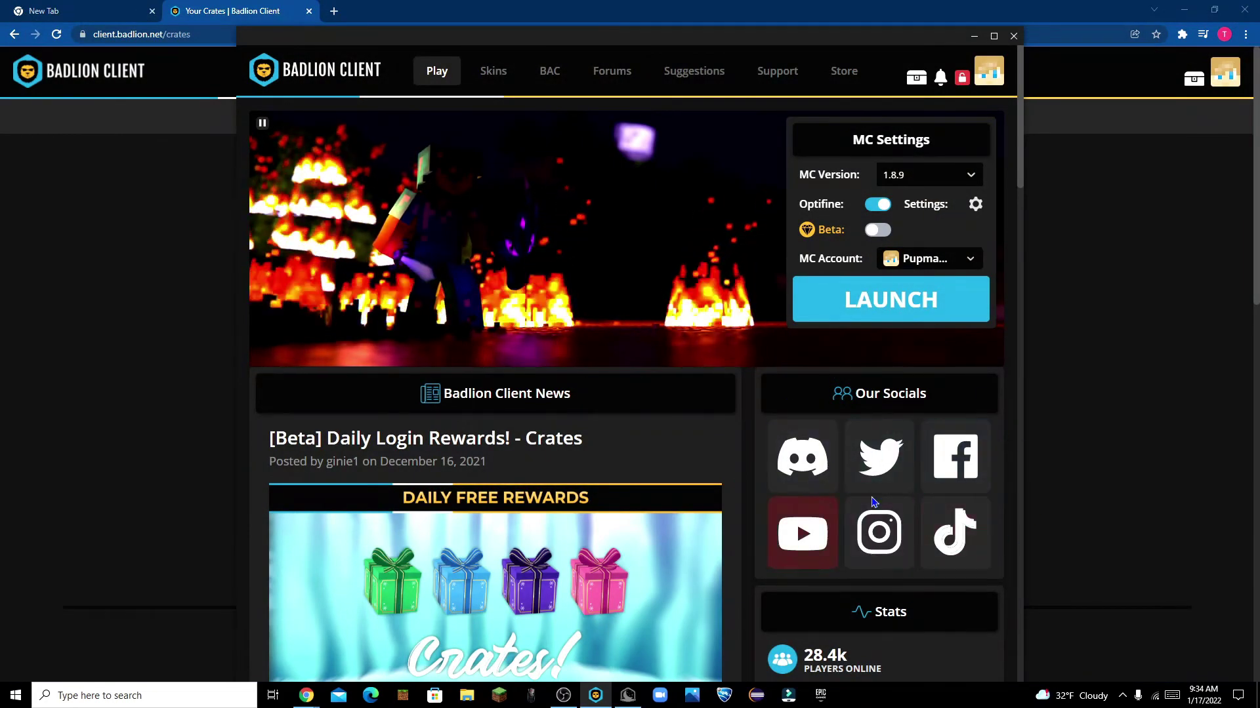
left_click(628, 696)
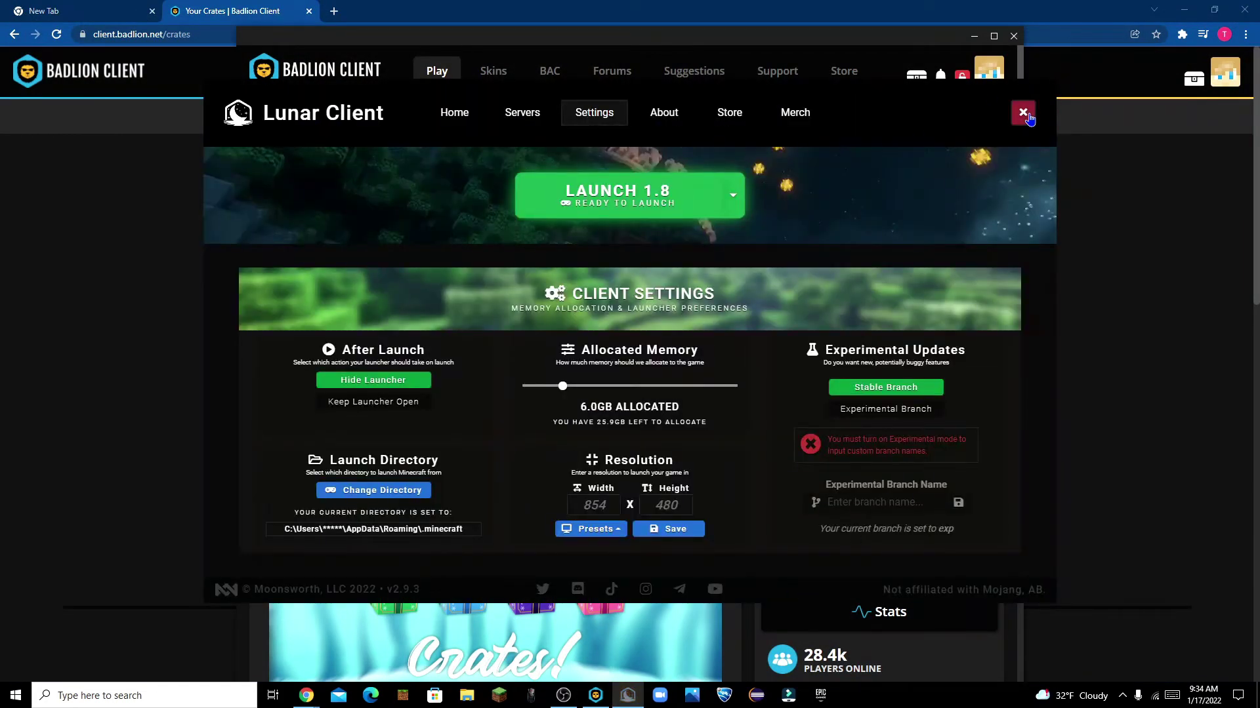
left_click(1028, 115)
Launch Minecraft 1.8.9 from the Badlion launcher, dismissing the Insider upgrade prompt and the in-game Latest News window
left_click(892, 292)
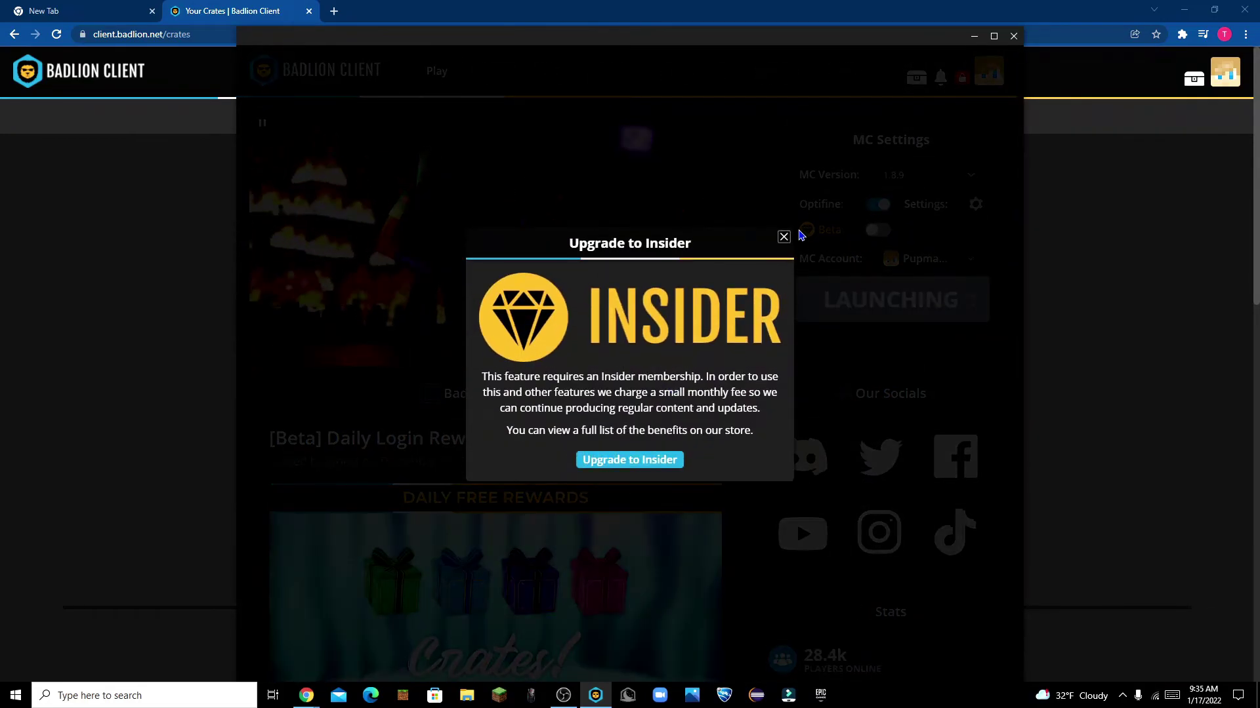
left_click(783, 238)
scroll(698, 442, "down", 3)
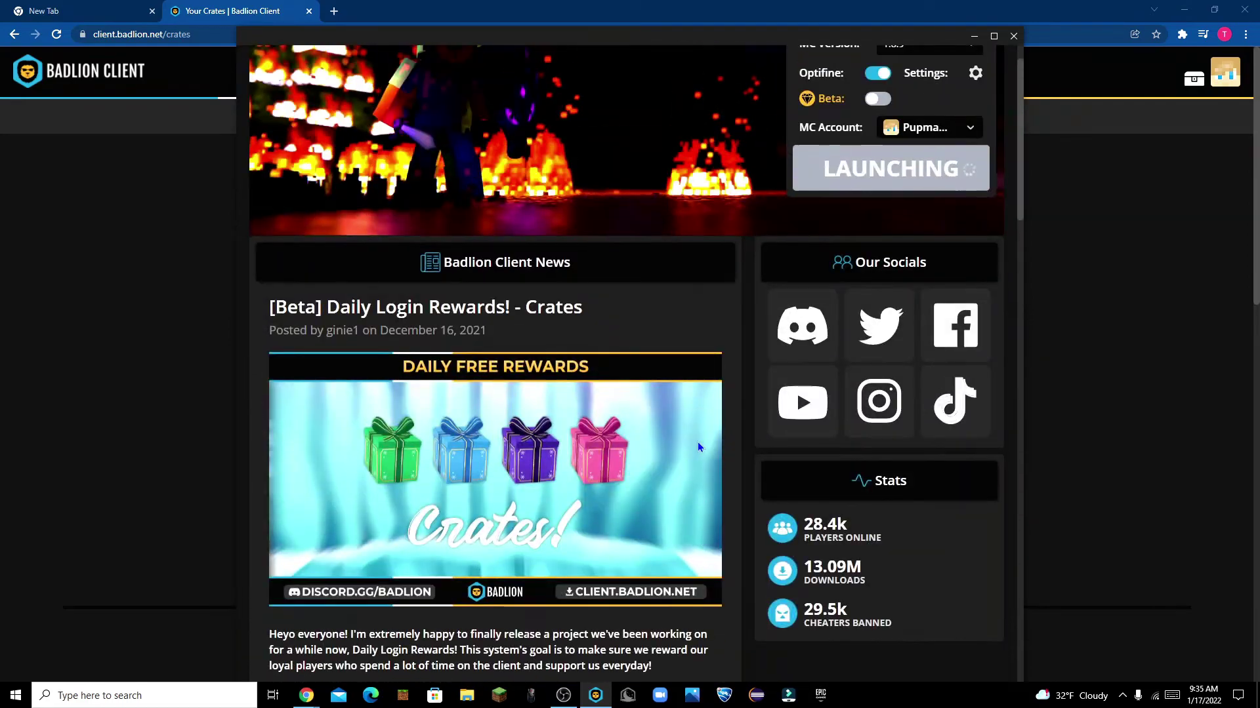
scroll(707, 442, "up", 3)
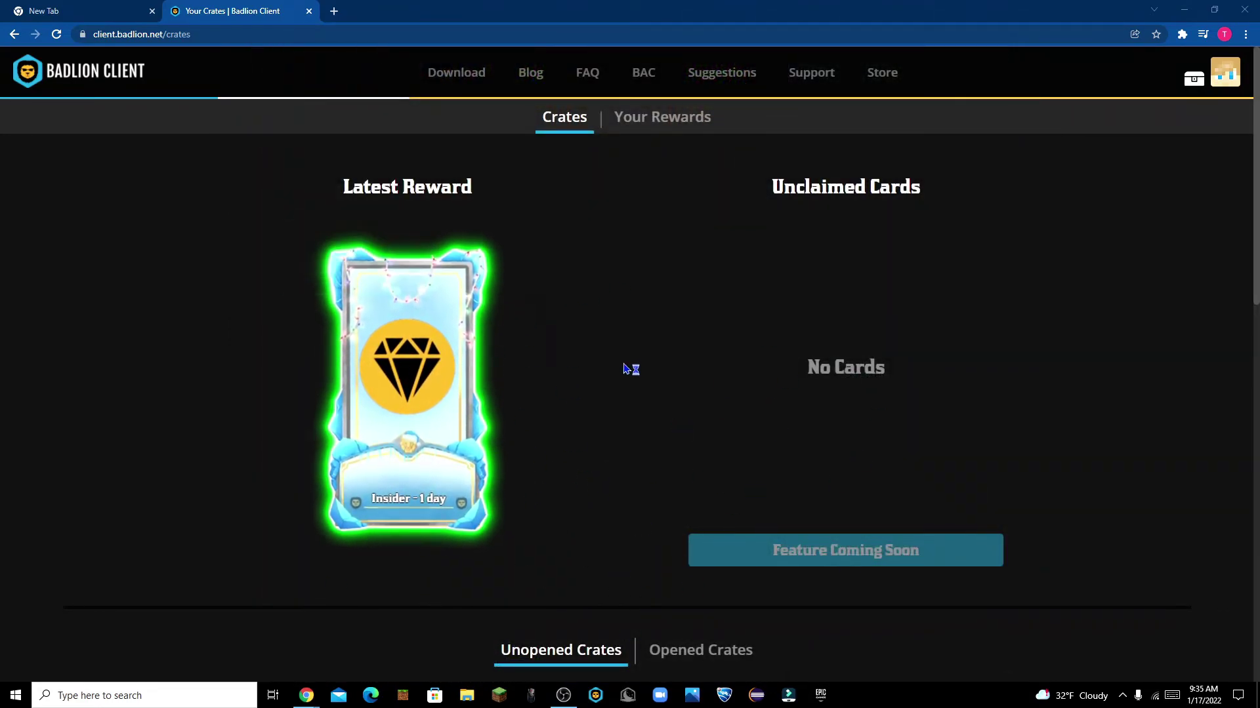
scroll(643, 486, "down", 1)
scroll(646, 459, "up", 1)
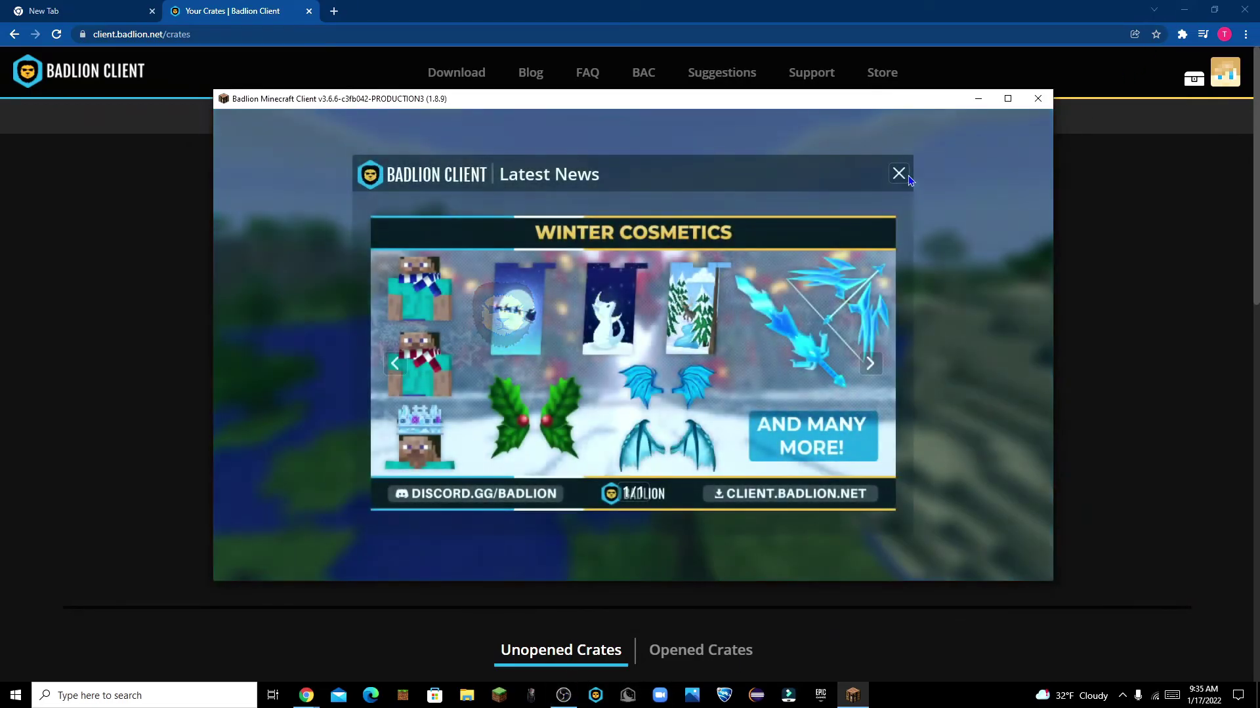
left_click(901, 172)
left_click(604, 258)
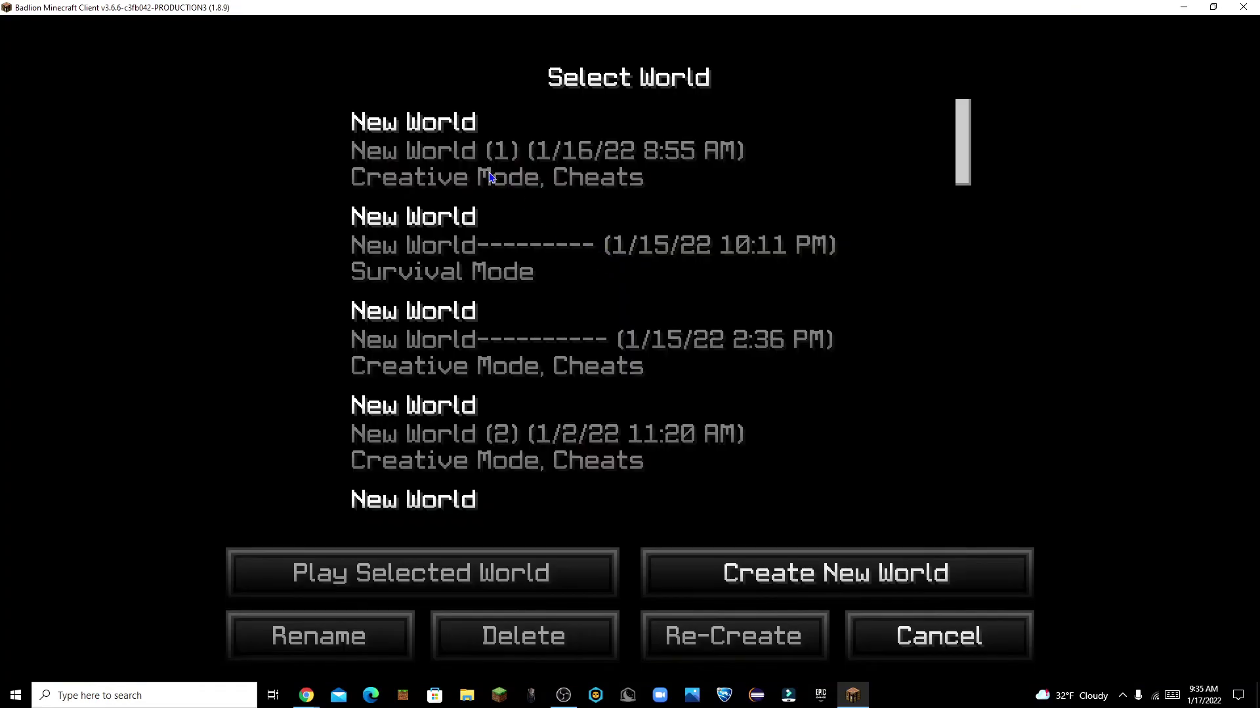
left_click(472, 249)
left_click(472, 250)
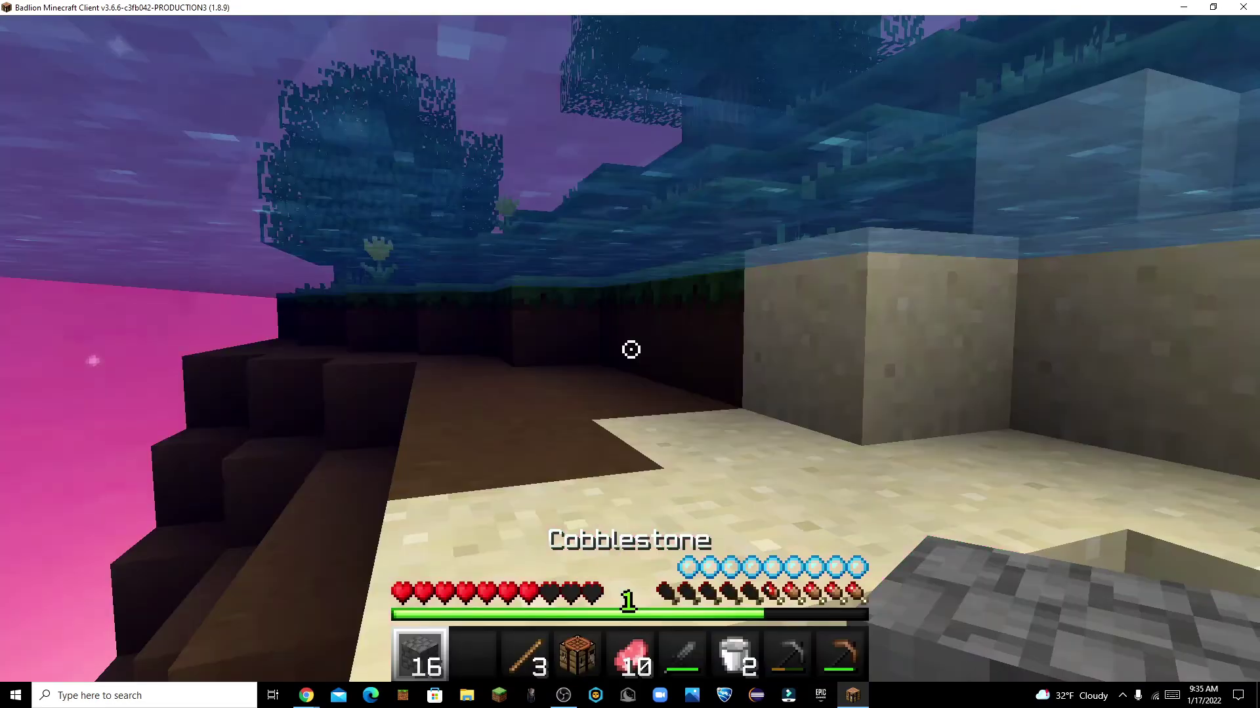
key("Escape")
left_click(632, 358)
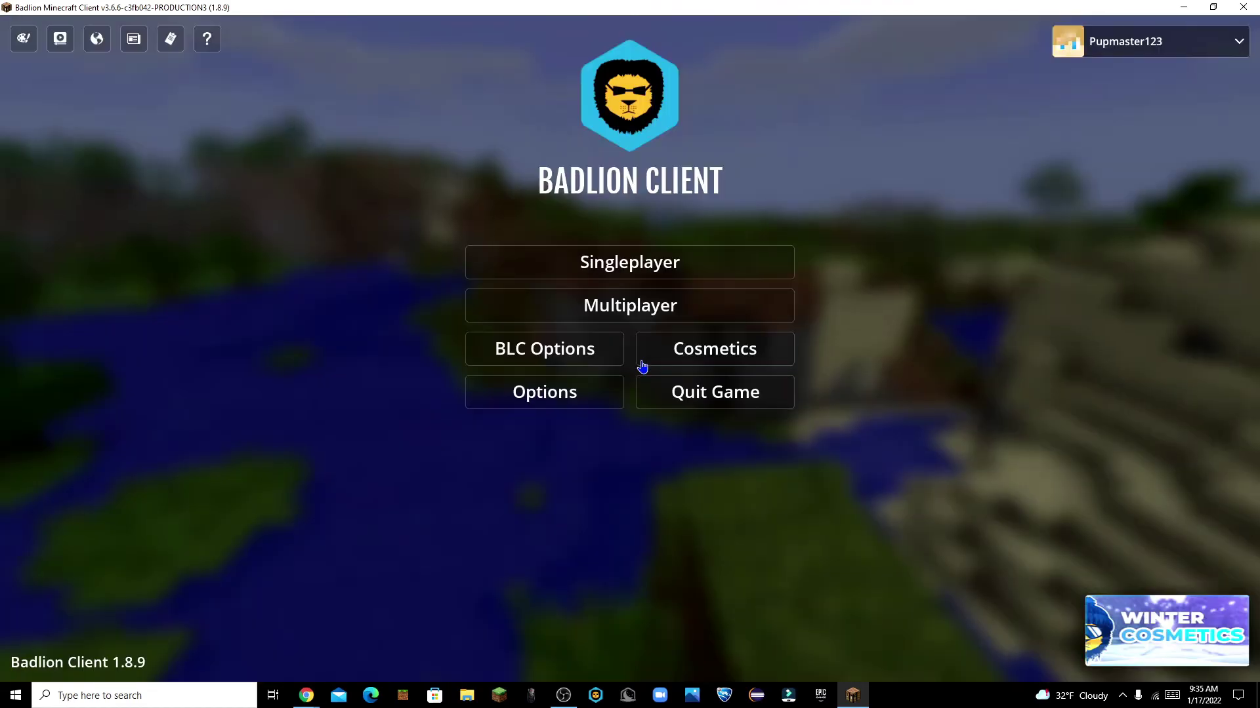
left_click(566, 308)
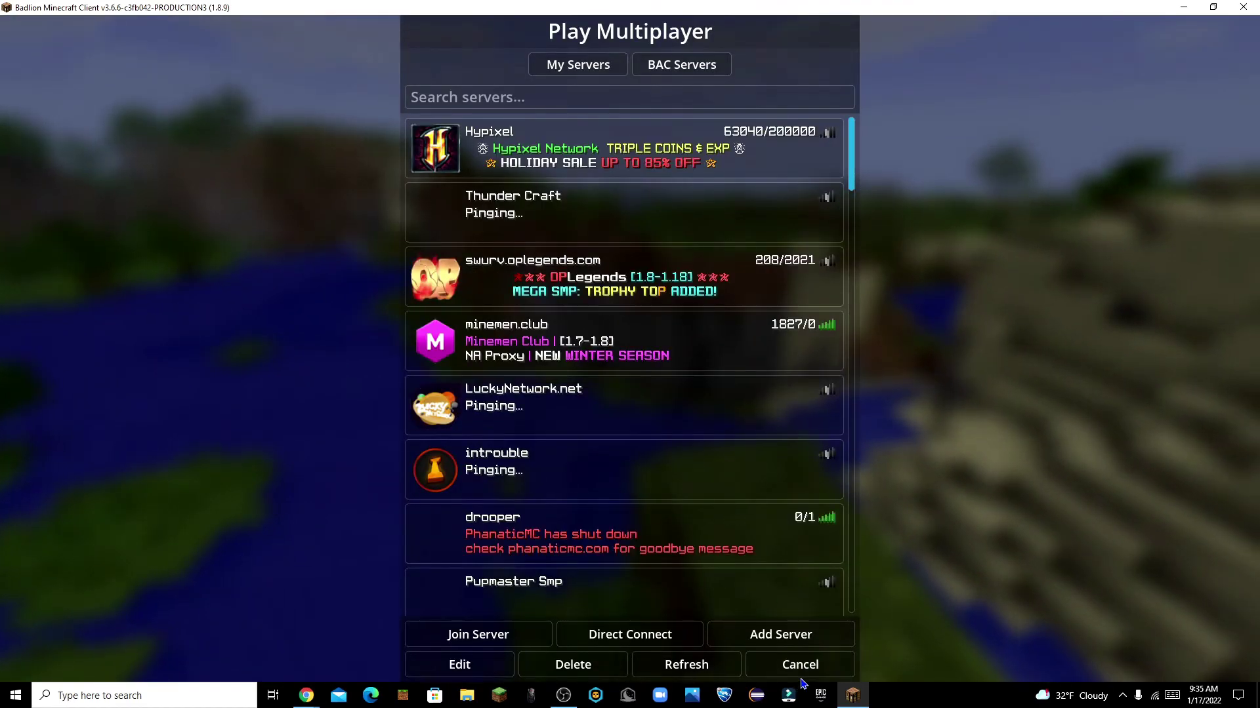
left_click(800, 666)
Load the singleplayer creative world New World (1)
left_click(554, 266)
left_click(477, 154)
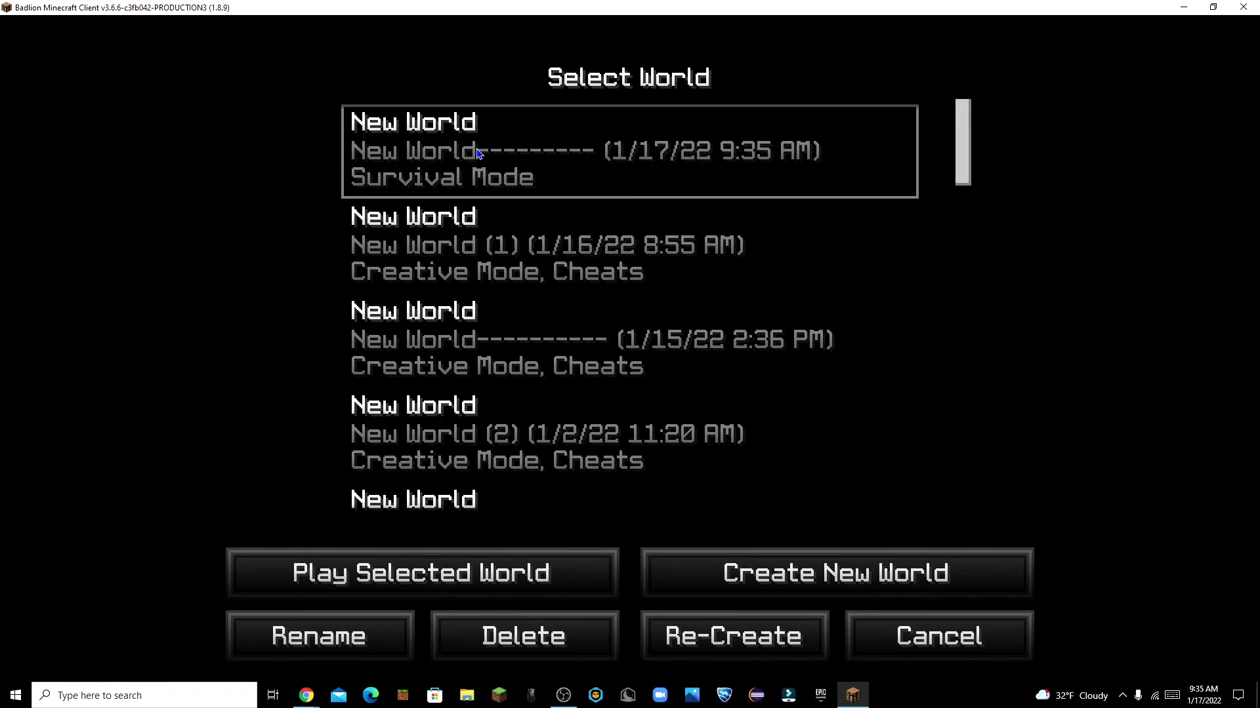
double_click(493, 265)
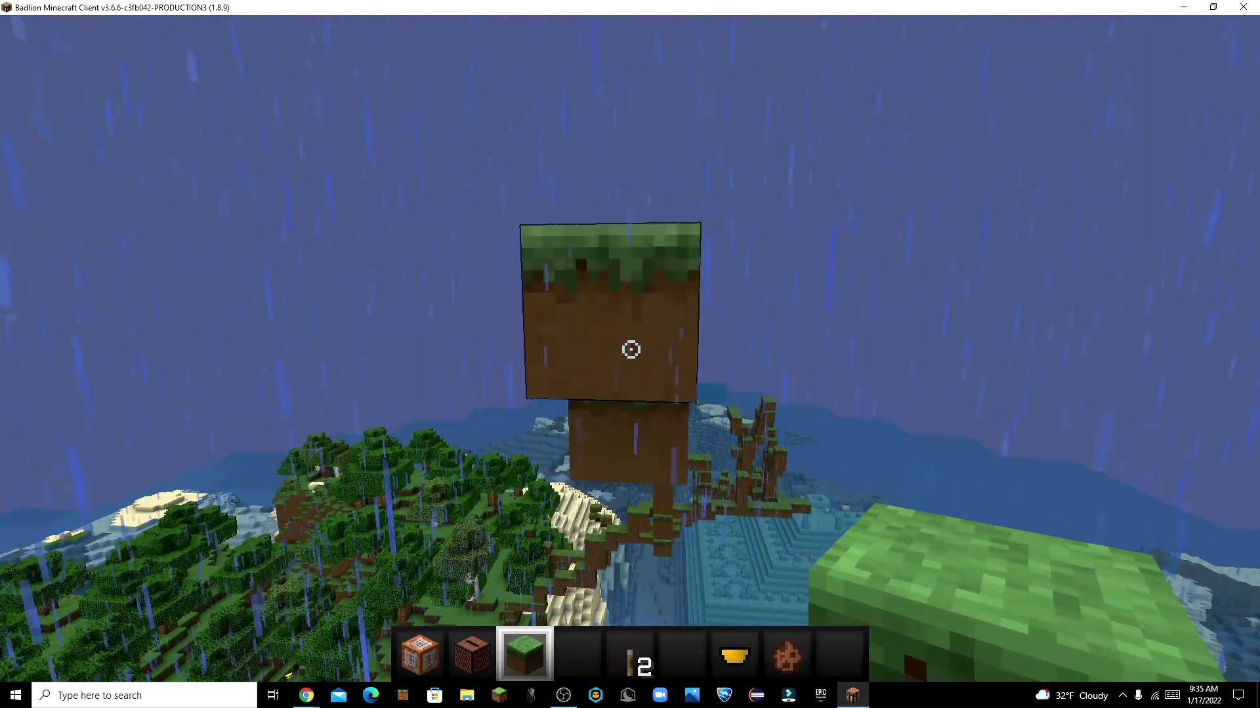
Lower the system volume to 32 and switch the game camera to the front-facing third-person view
key("space")
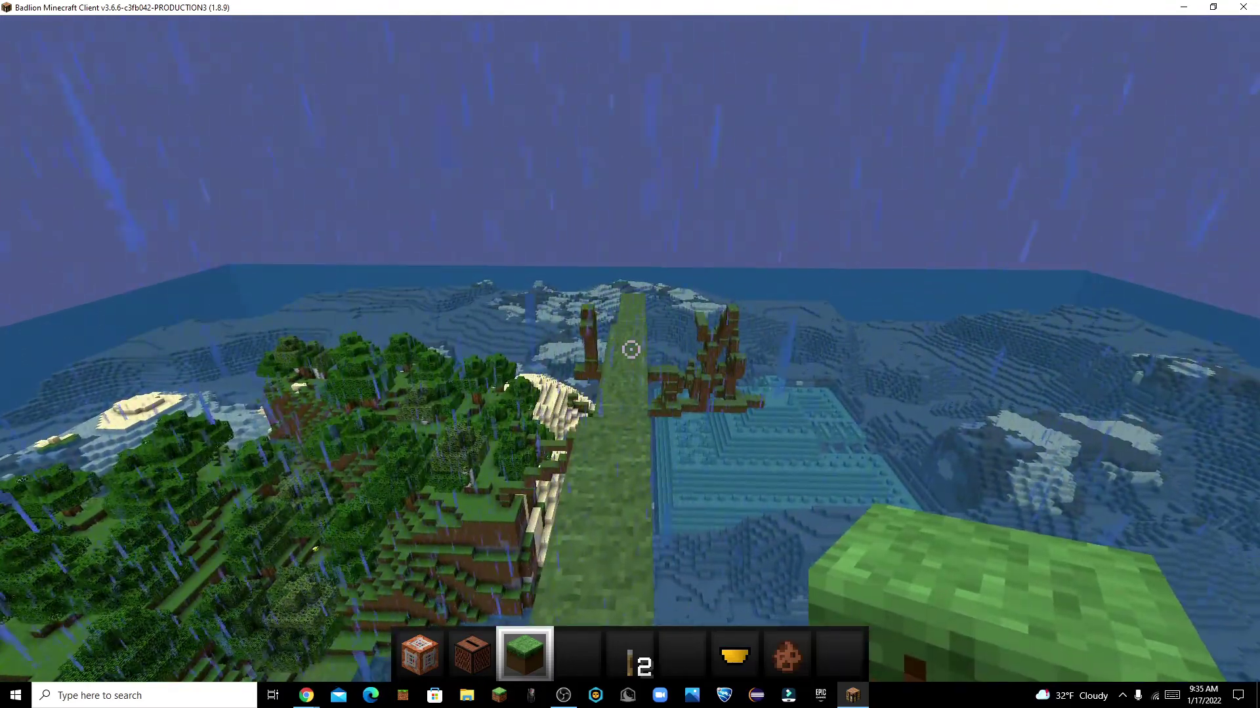
key("XF86AudioLowerVolume")
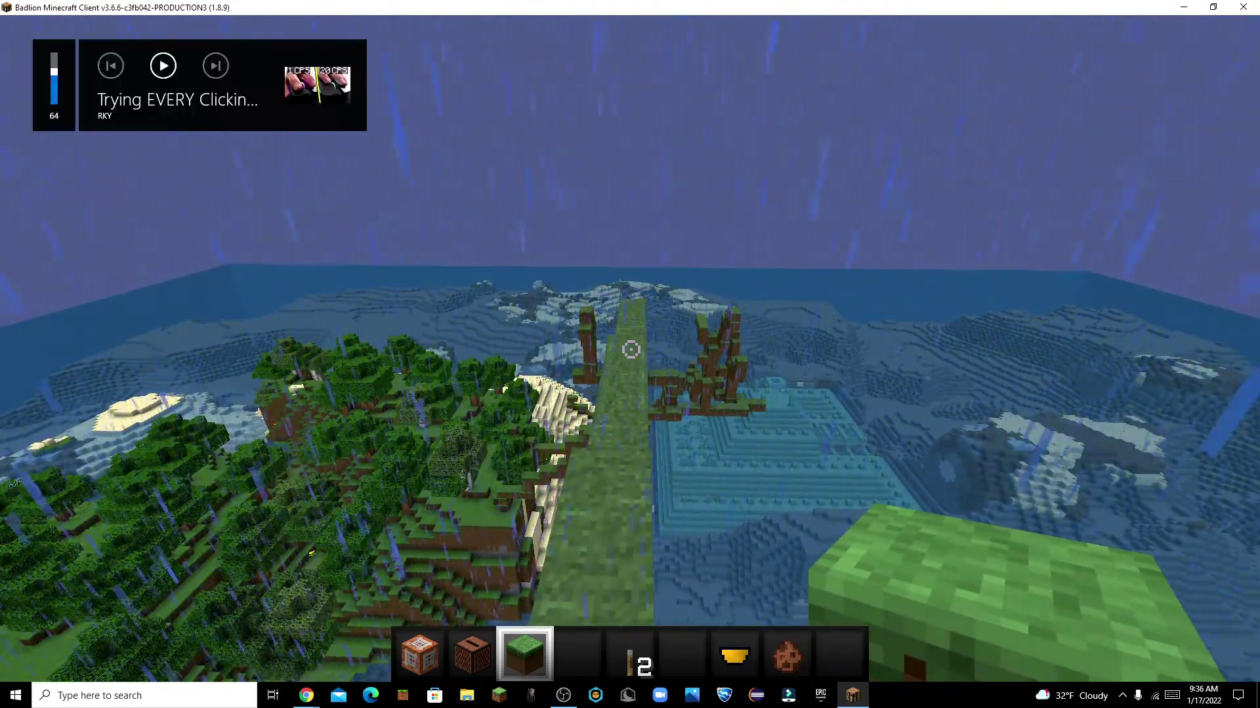
key("F5")
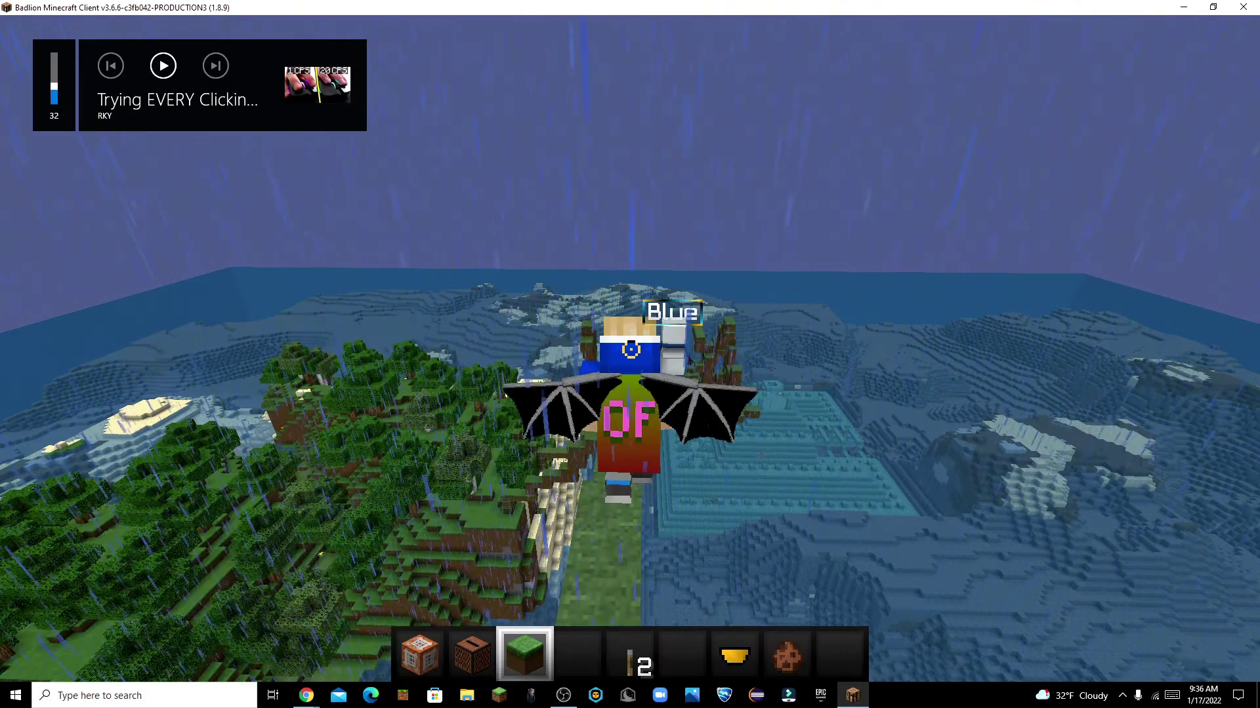
key("F5")
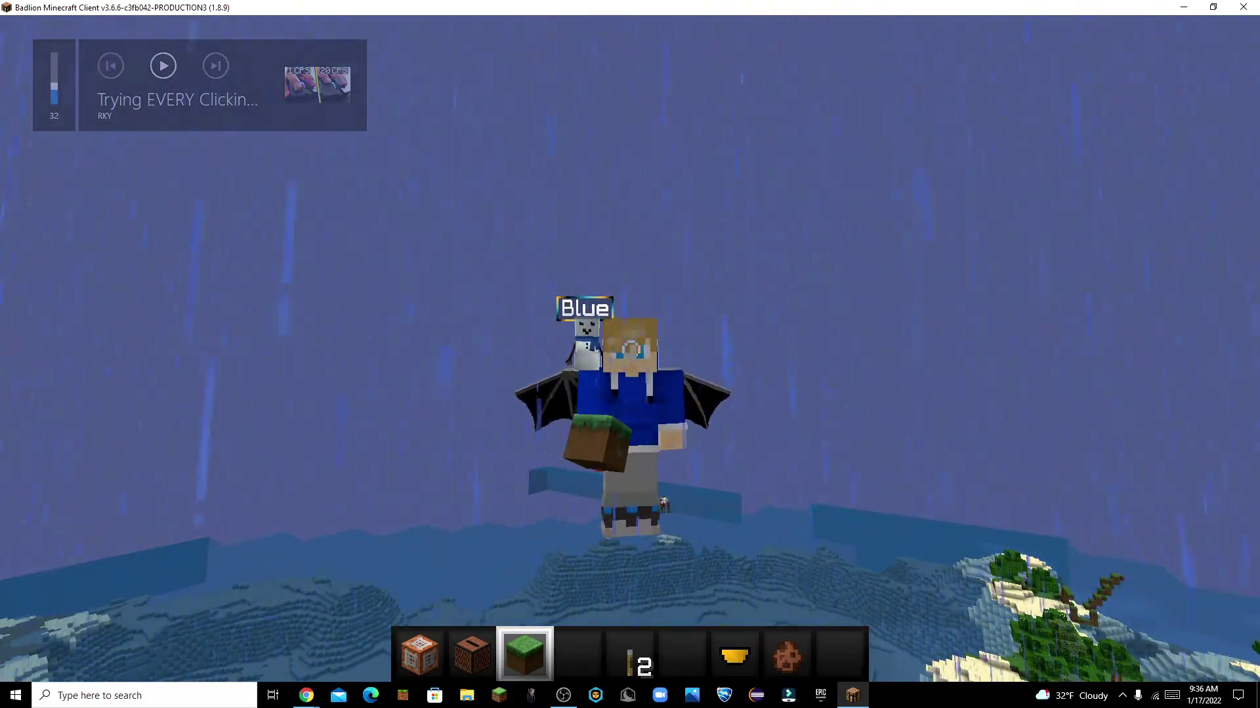
Look through the Badlion mod menu and the Insider nametag settings, then close them
key("Shift_R")
key("Shift_R")
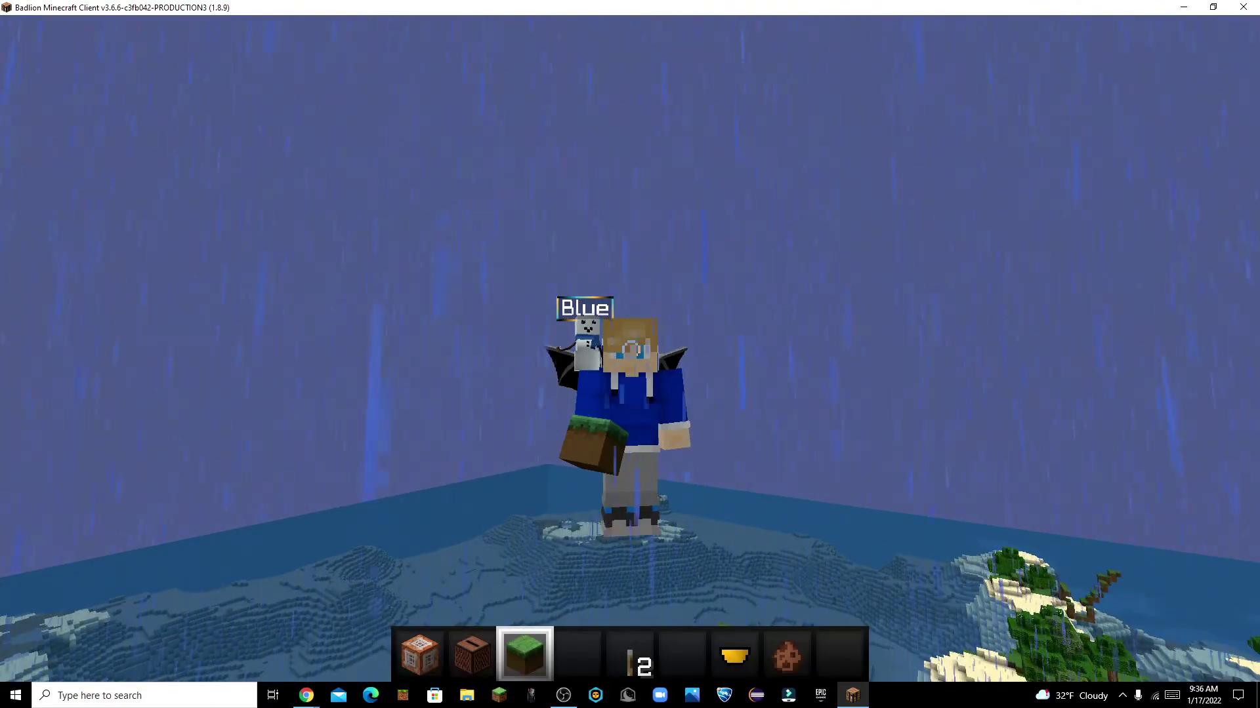
key("Shift_R")
key("Shift_R")
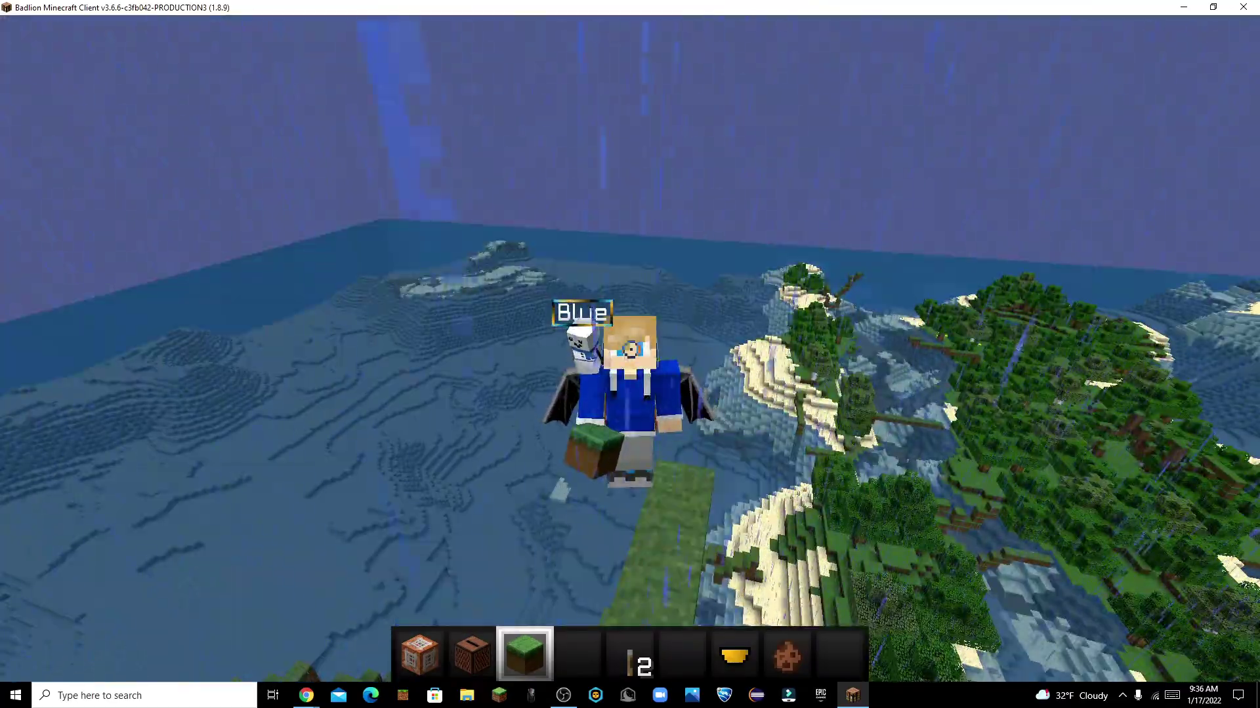
key("c")
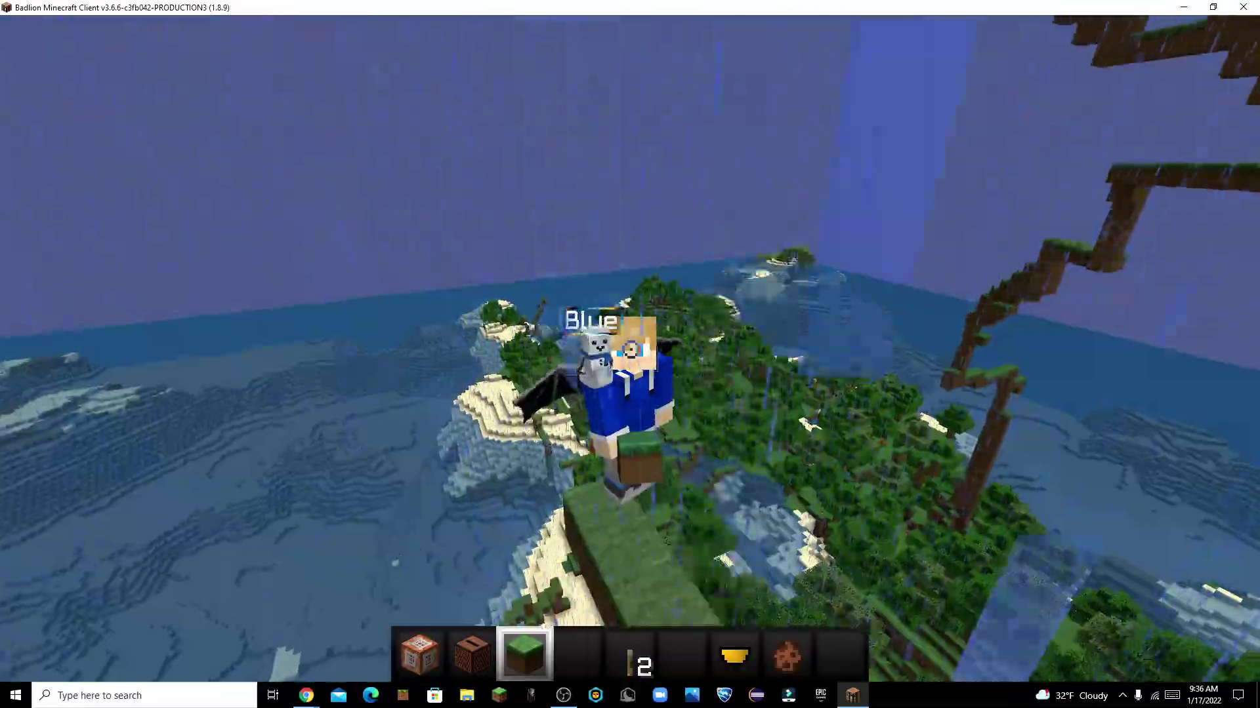
key("Shift_R")
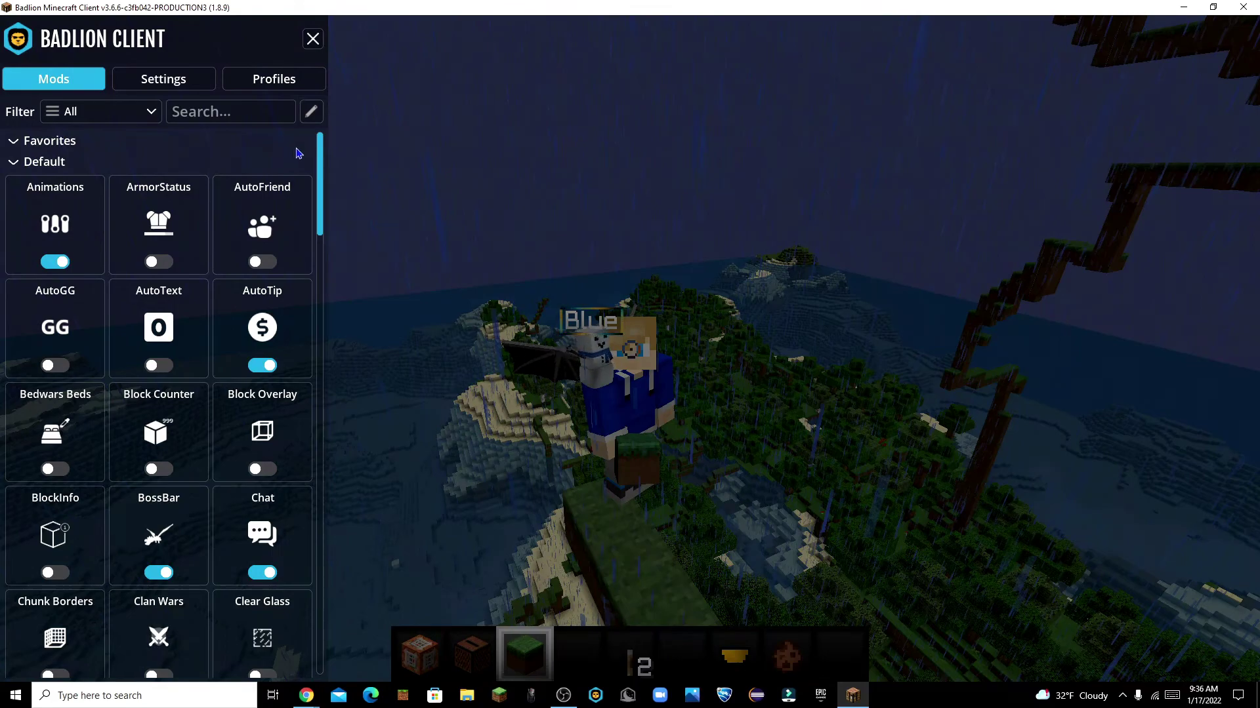
key("Escape")
left_click(705, 311)
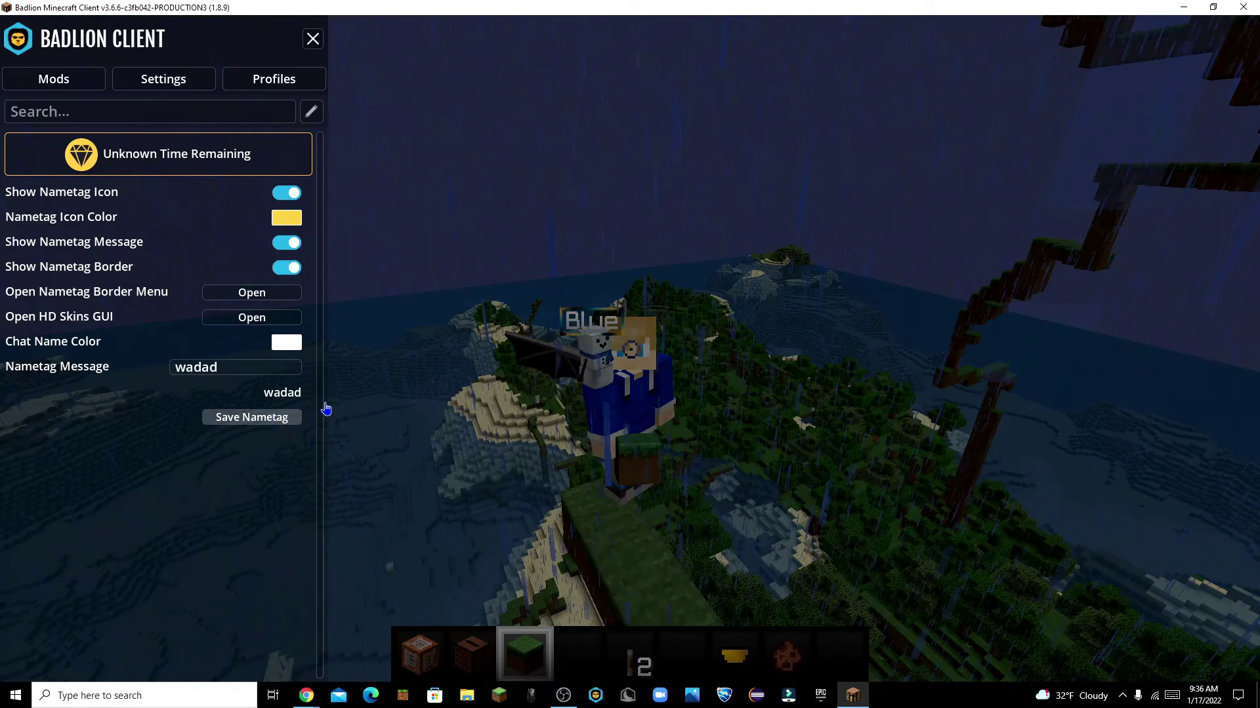
key("Escape")
key("Escape")
Leave the singleplayer world and join the minemen.club multiplayer server
left_click(663, 359)
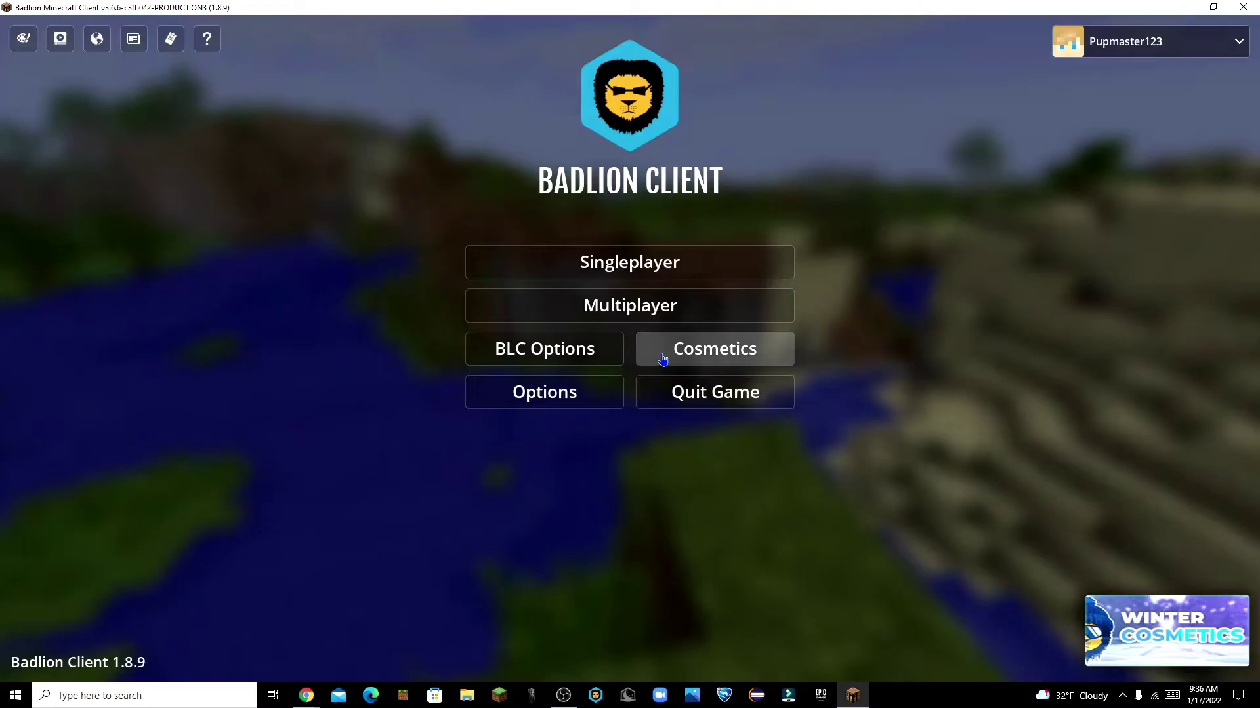
left_click(602, 312)
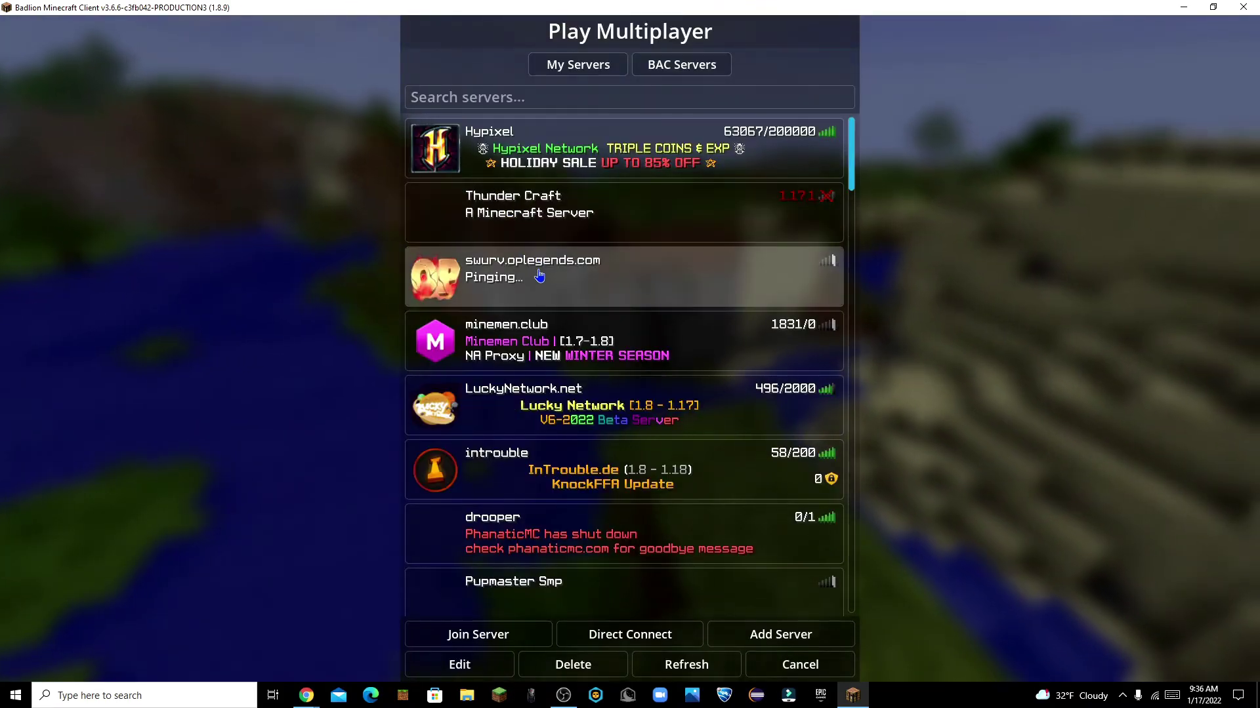
double_click(578, 349)
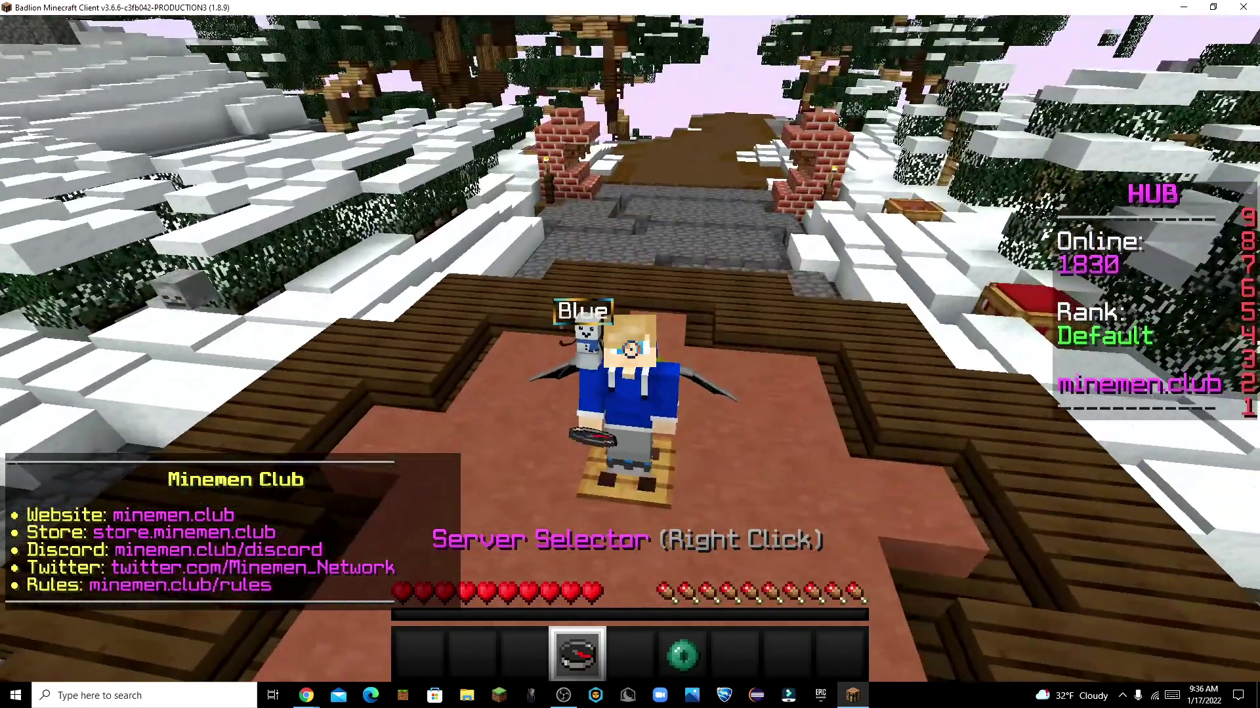
Walk the character around the server hub in front-facing third-person view to show its cosmetics, finishing in first-person view
scroll(630, 349, "down", 2)
scroll(630, 349, "up", 1)
key("w")
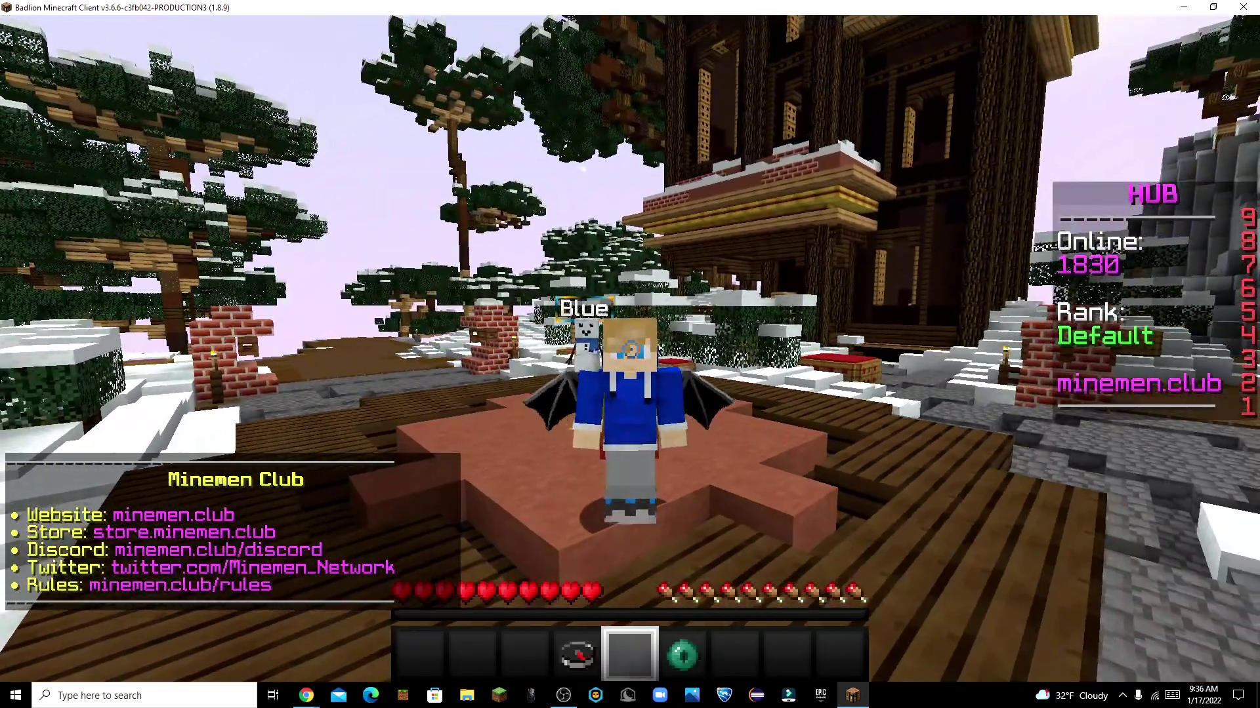
key("w")
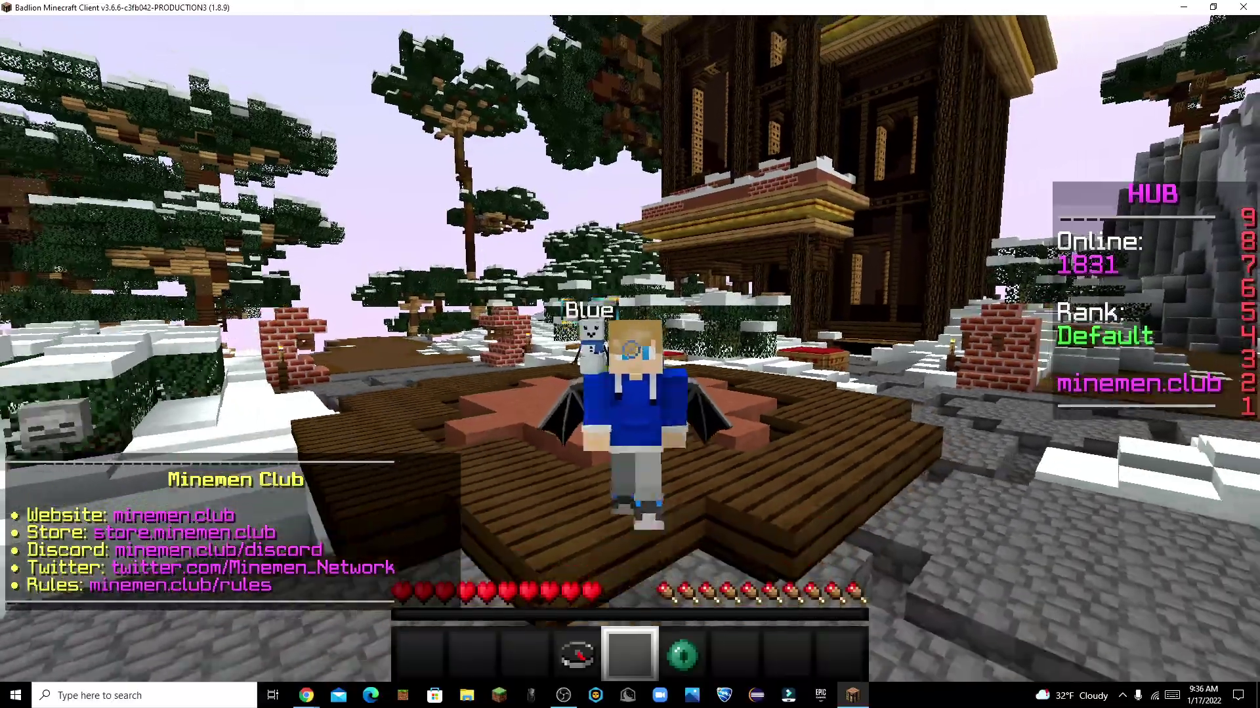
key("w")
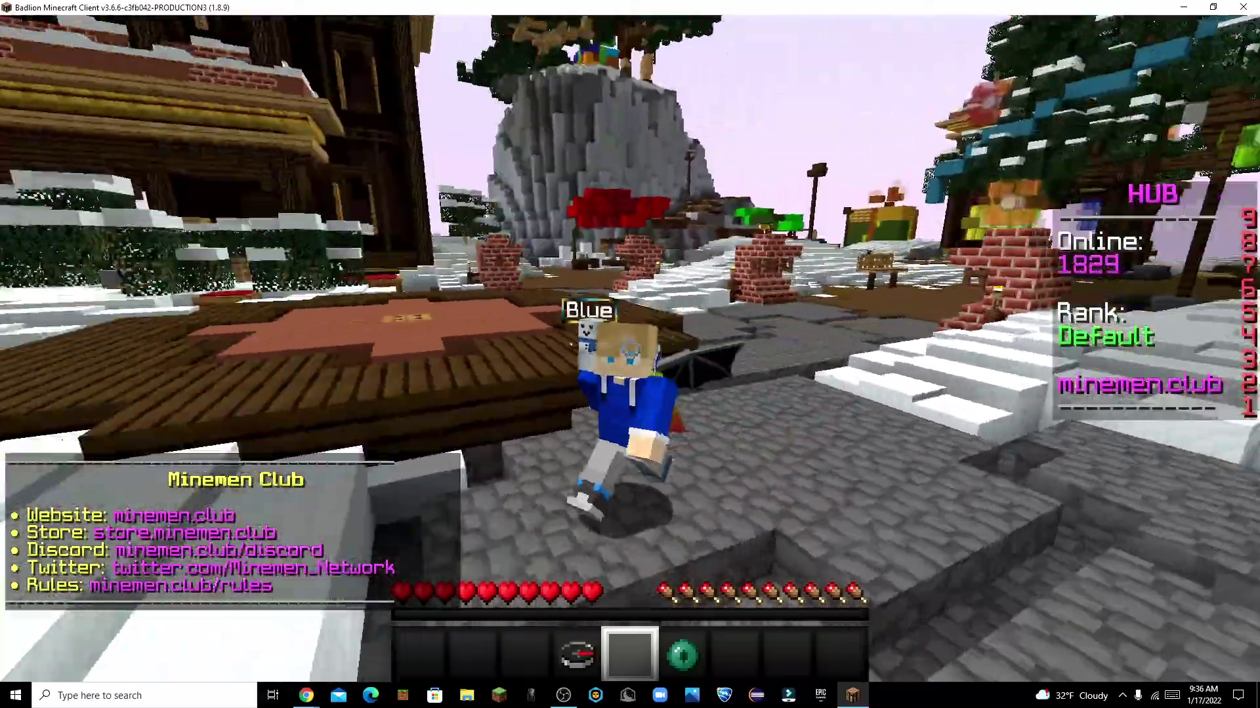
key("w")
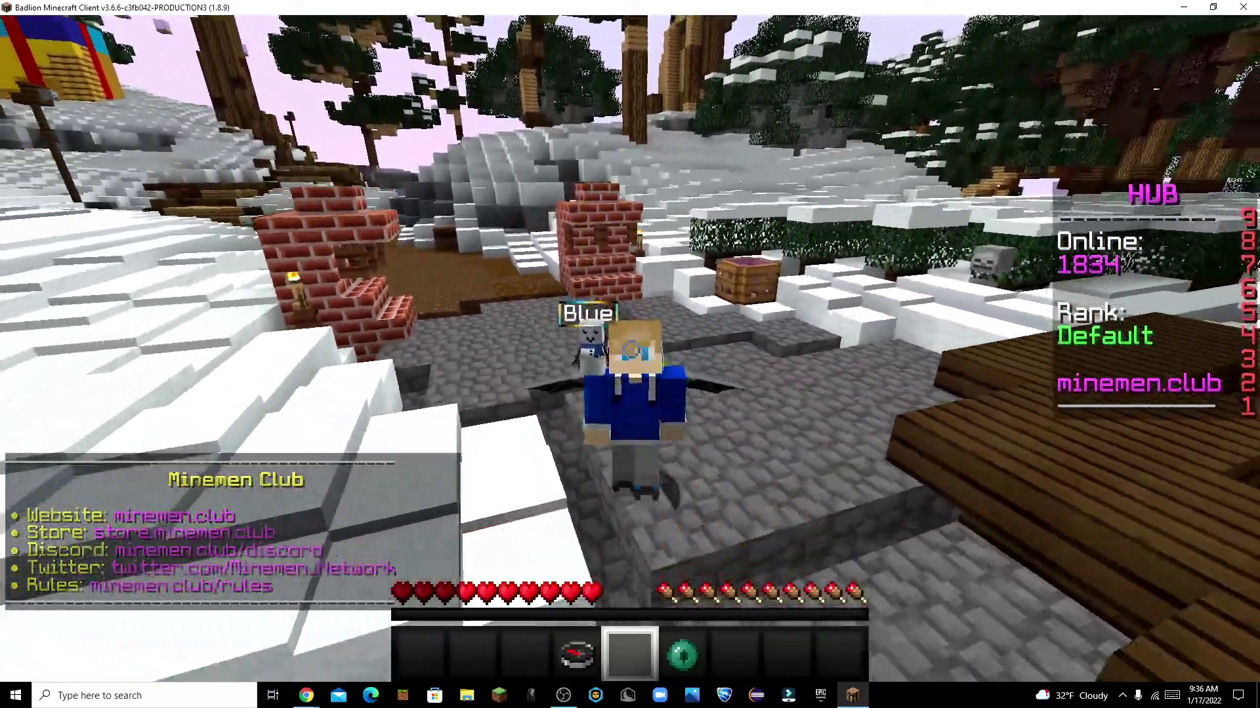
key("F5")
key("w")
key("F5")
key("F5")
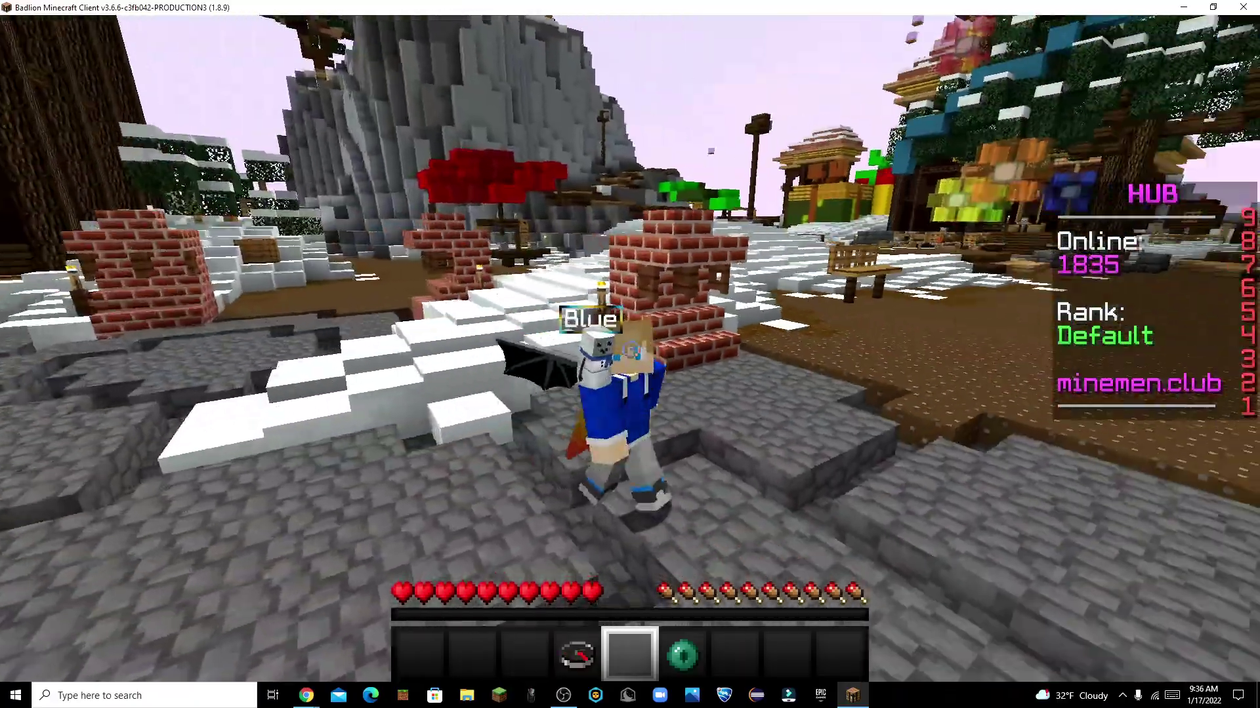
key("F5")
Look over the Insider nametag settings and the owned cosmetics, then return to the game
key("Shift_R")
key("Escape")
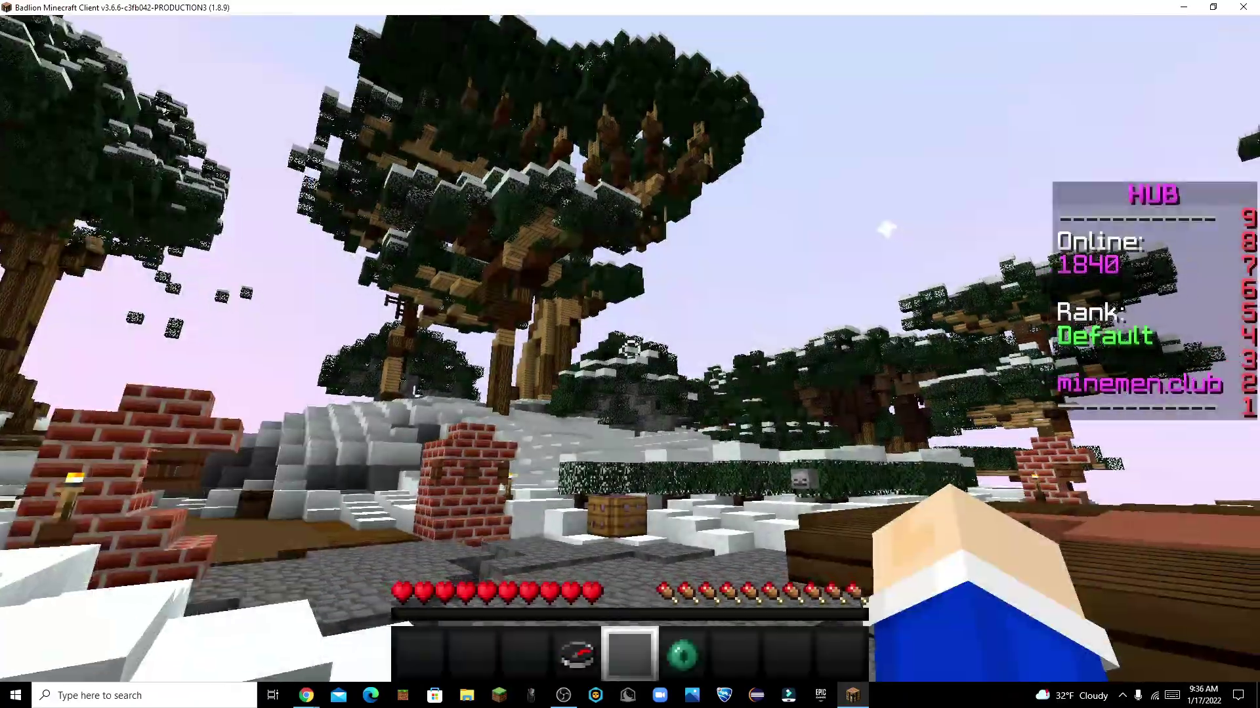
key("Escape")
left_click(643, 298)
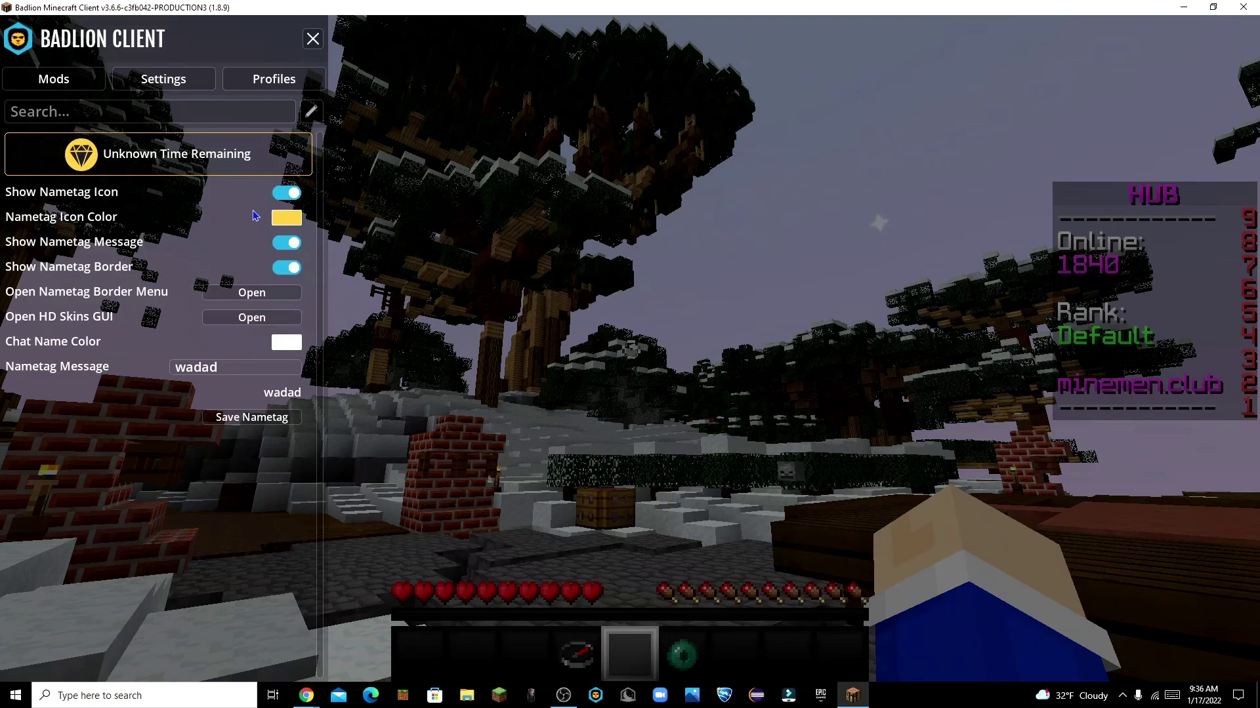
key("Escape")
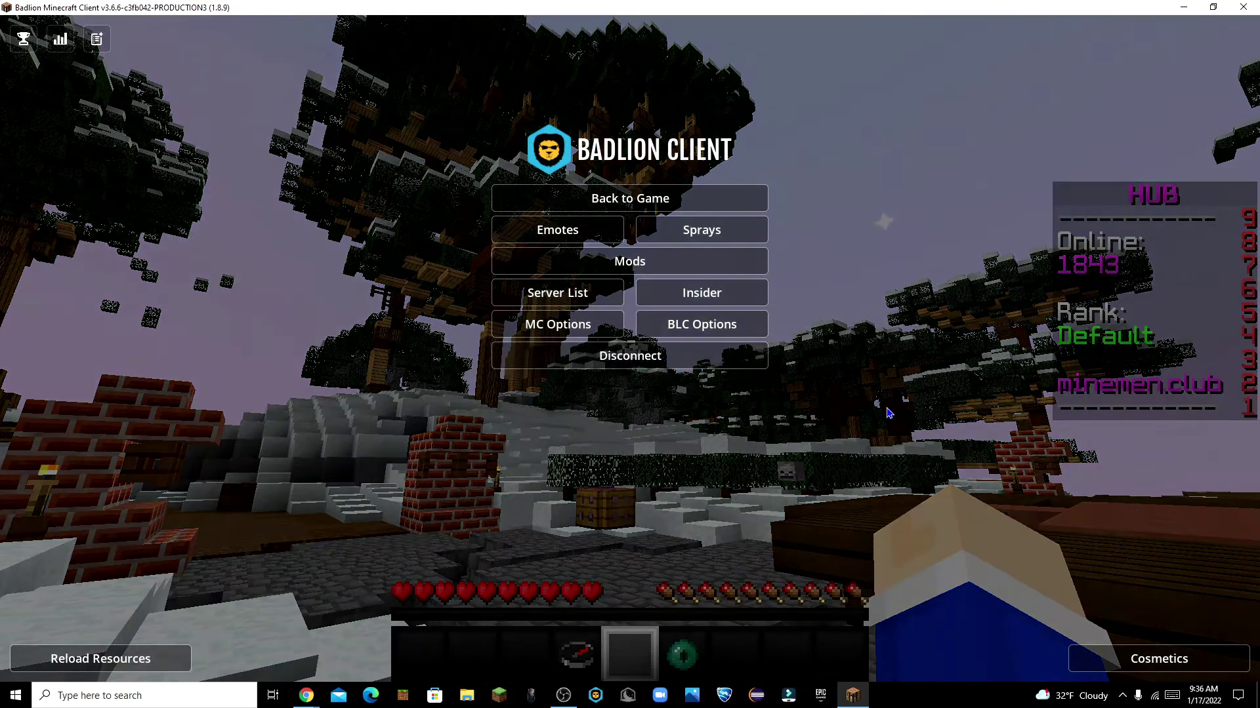
left_click(1181, 659)
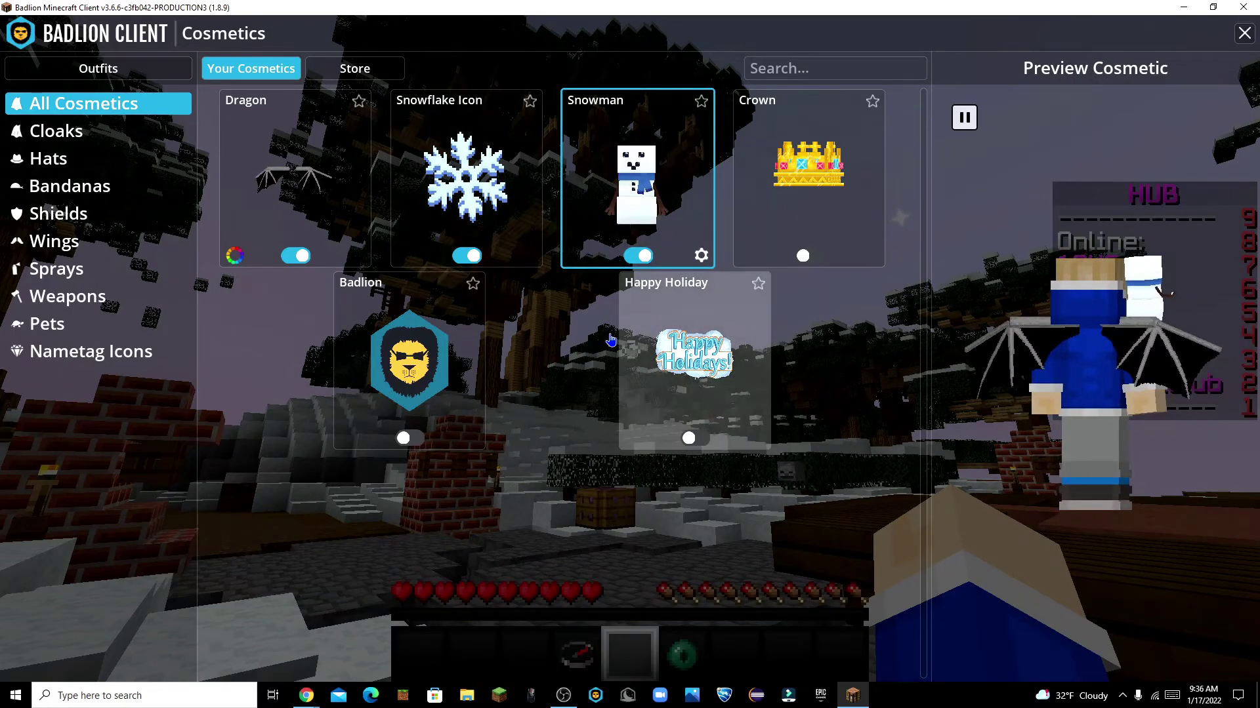
key("Escape")
key("Escape")
key("Escape")
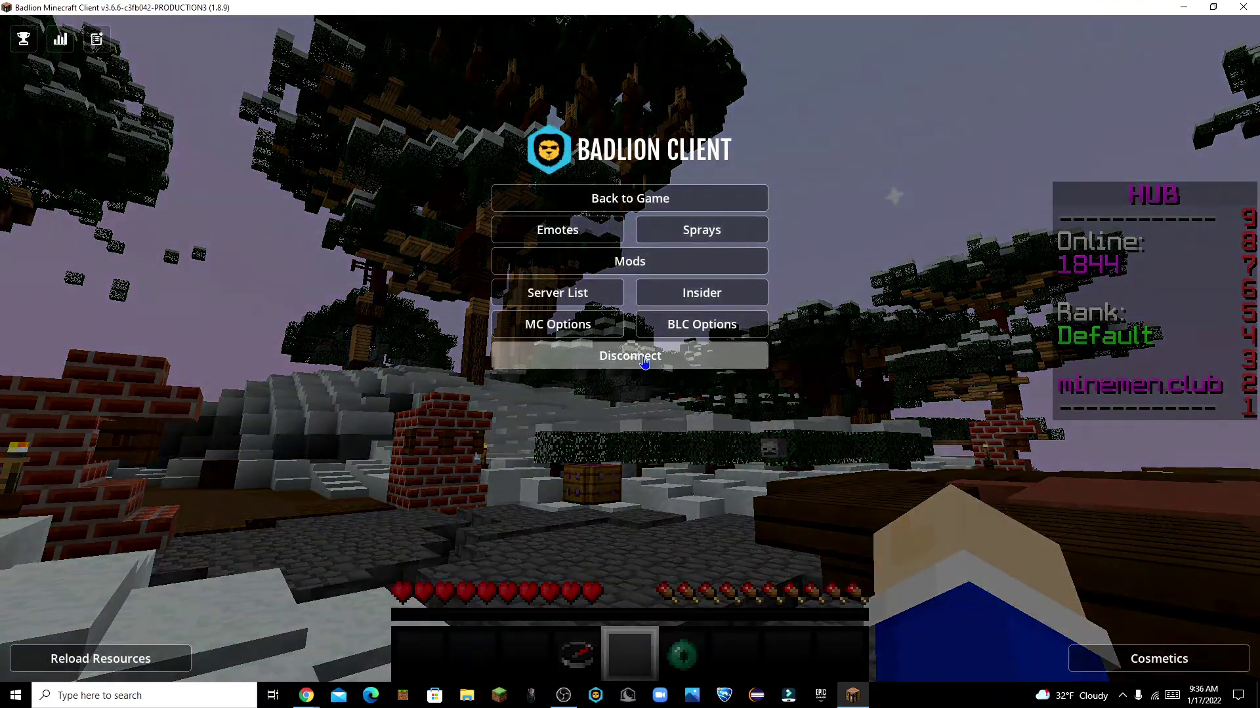
Disconnect from the multiplayer server and close the Minecraft game window
left_click(644, 359)
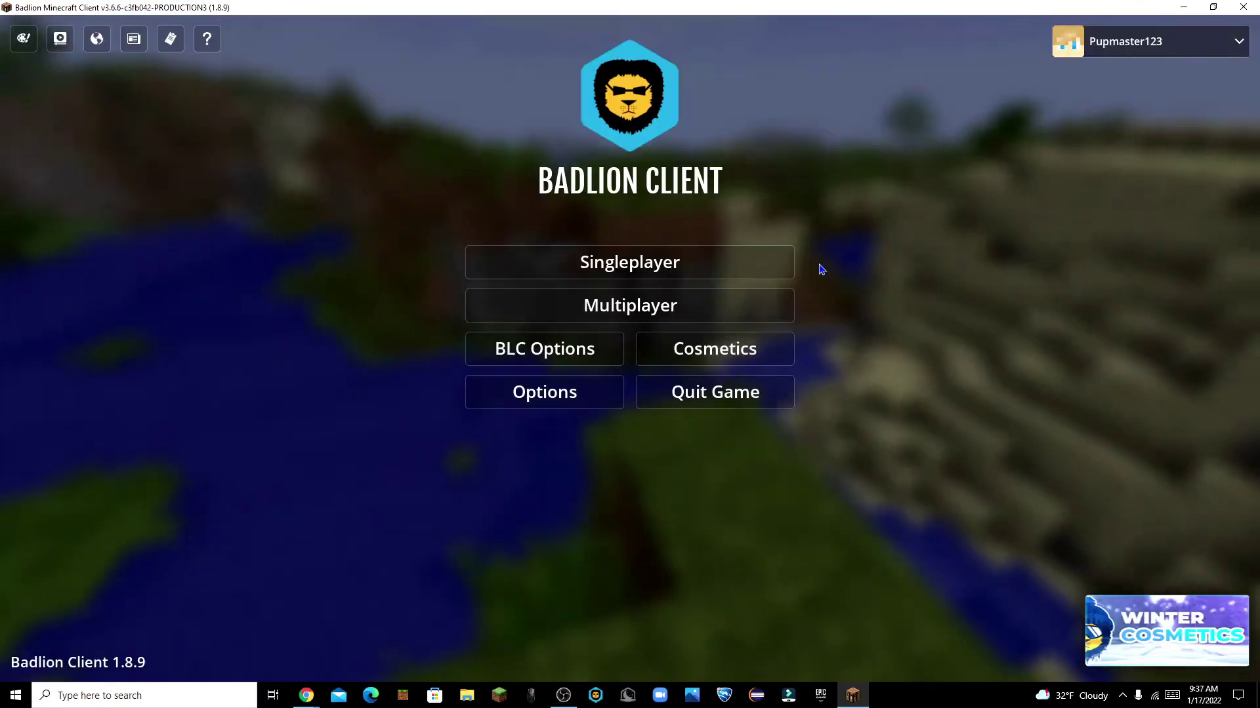
left_click(1251, 9)
Try to enable the Beta option in the launcher, dismissing the Insider upgrade dialog and closing the launcher each time
scroll(926, 165, "up", 7)
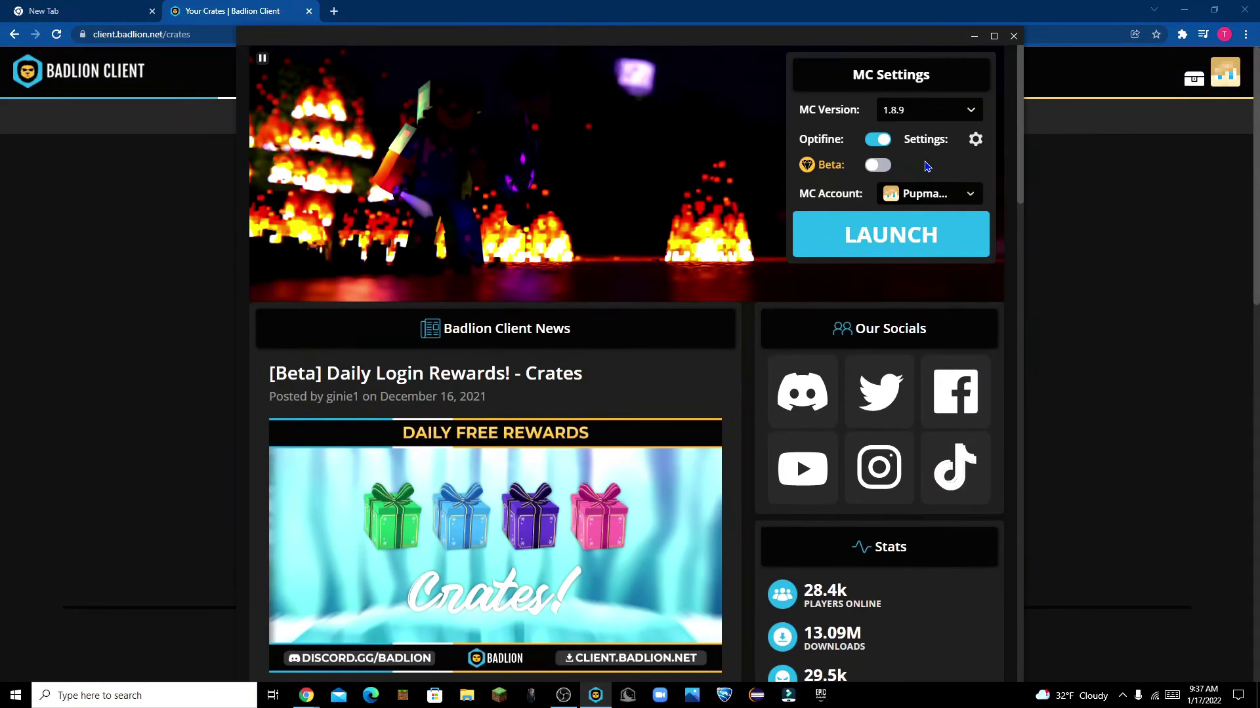
left_click(877, 231)
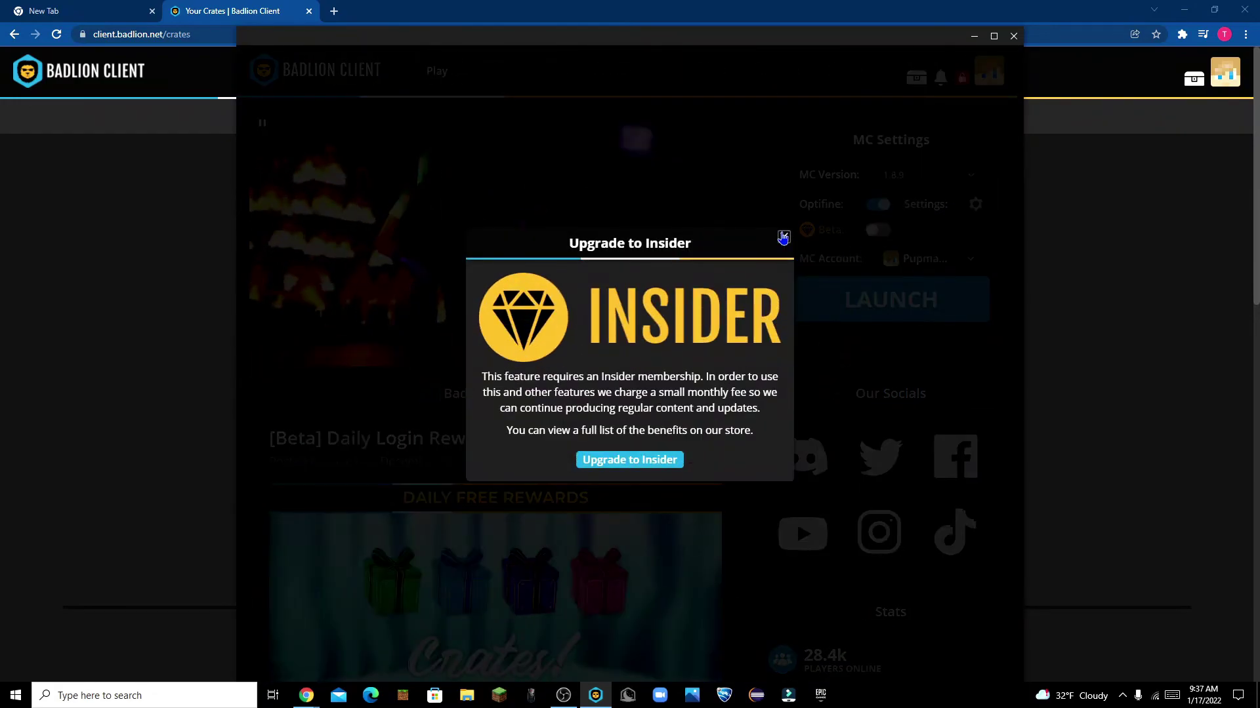
left_click(784, 236)
left_click(1012, 36)
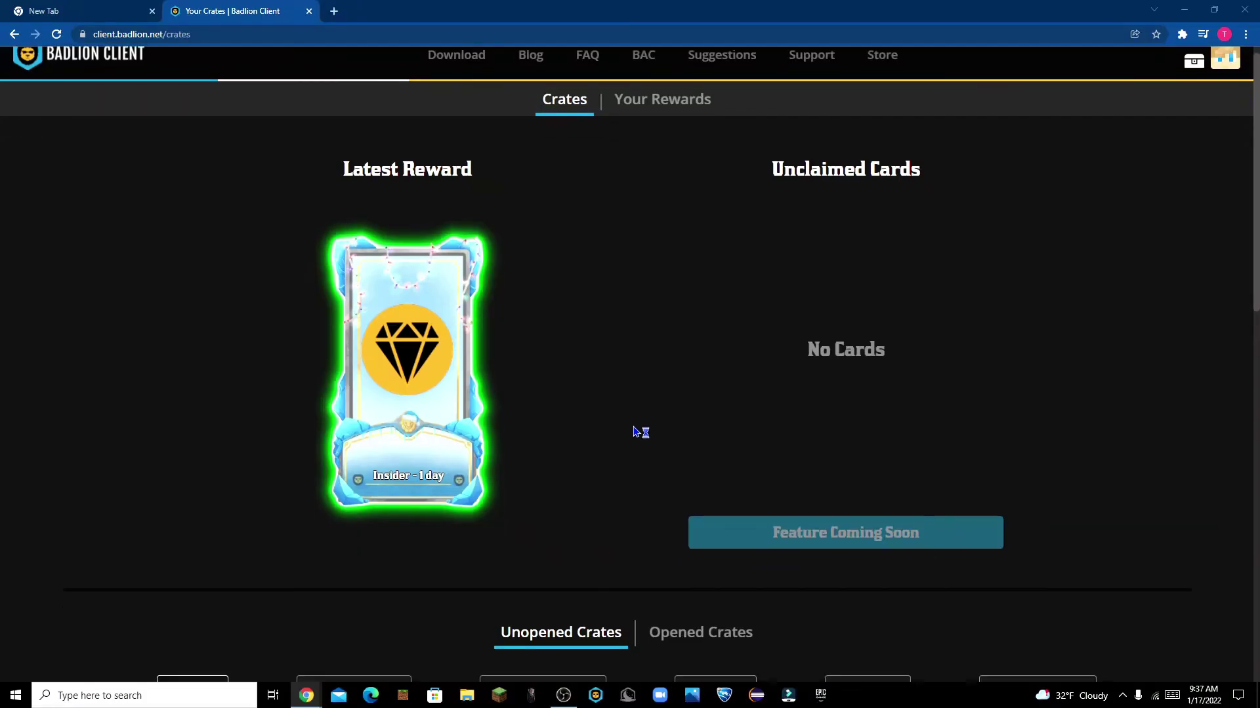
scroll(630, 430, "up", 6)
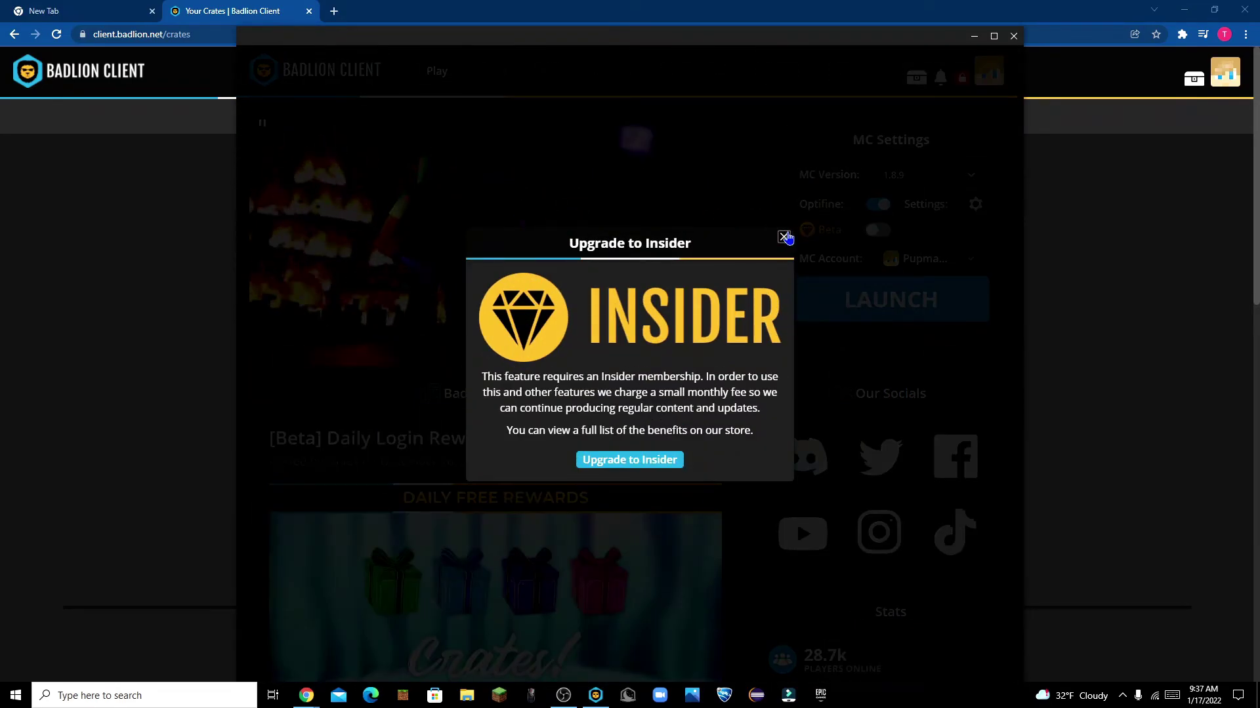
left_click(784, 238)
left_click(1013, 36)
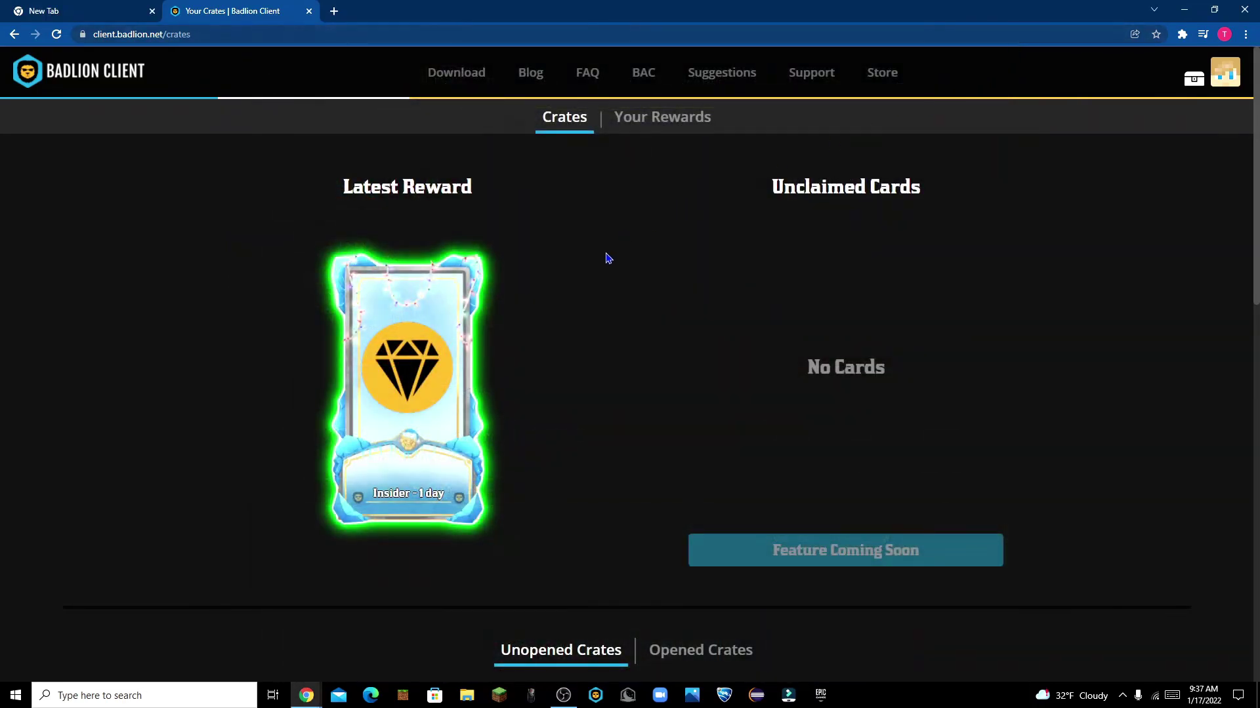
Open the first unopened crate on the crates page and claim the Floss Emote - 12 hours reward
scroll(610, 315, "down", 4)
scroll(591, 394, "up", 3)
scroll(393, 354, "down", 7)
left_click(262, 315)
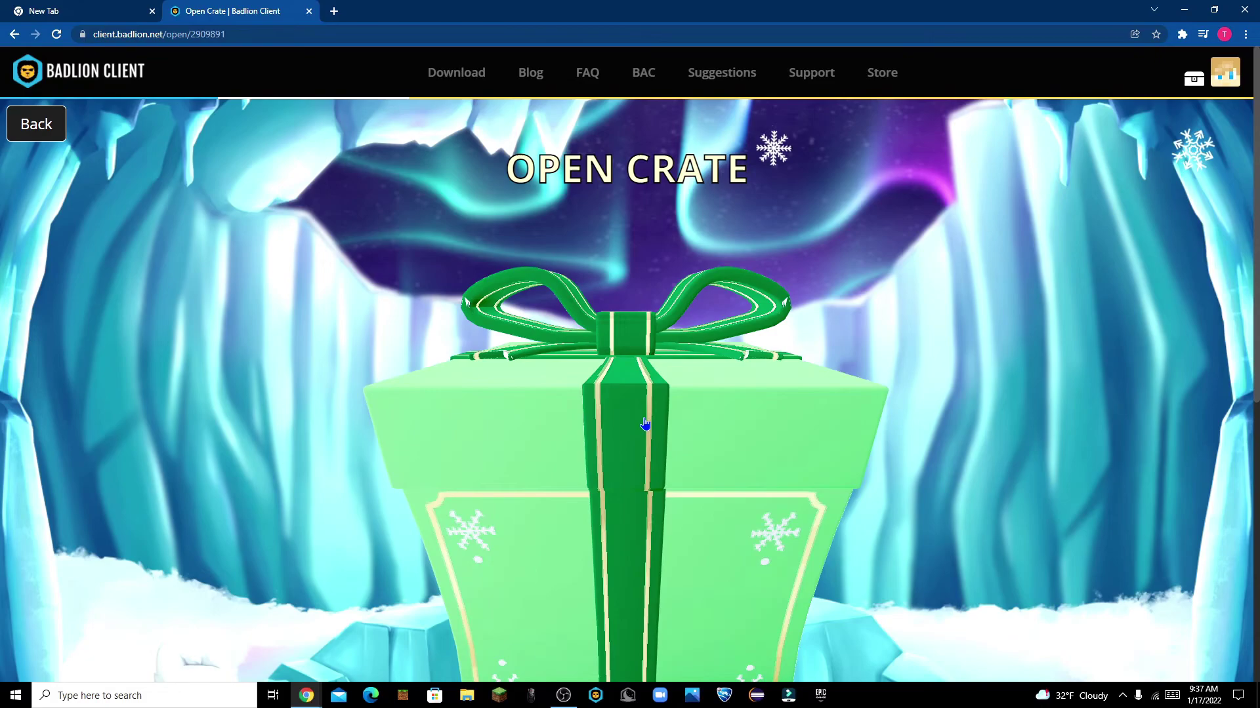
scroll(643, 420, "down", 3)
left_click(644, 418)
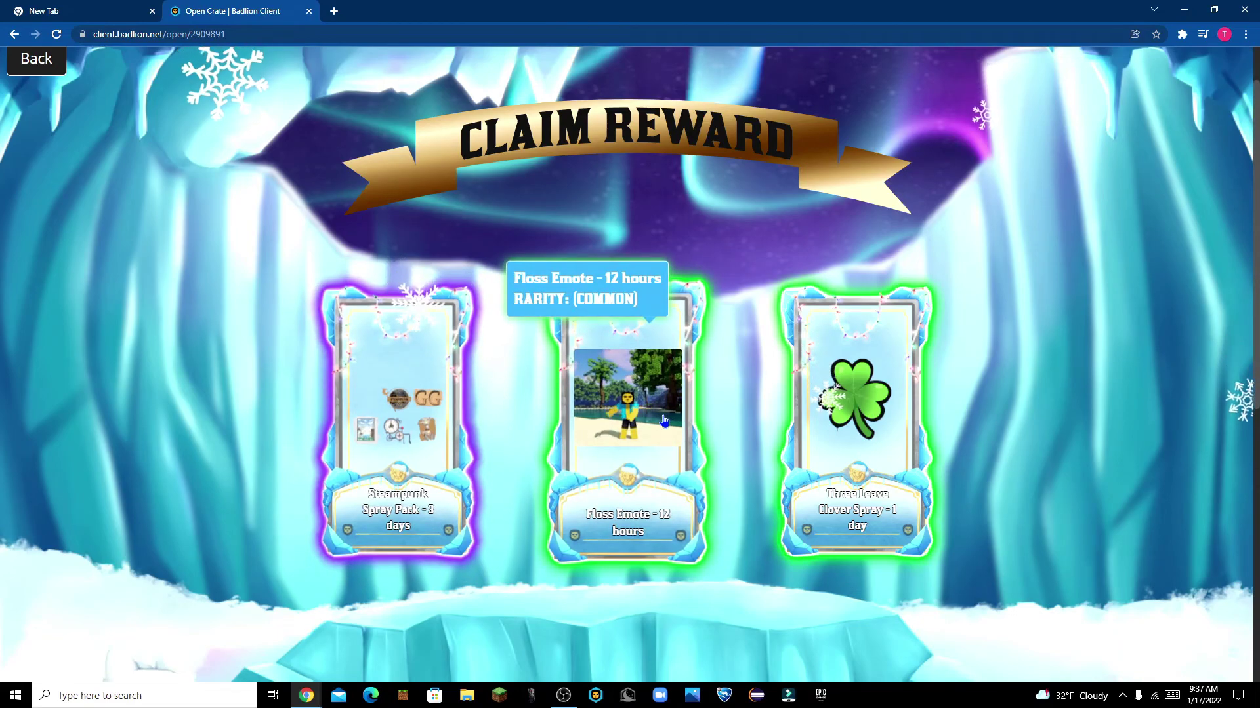
left_click(639, 403)
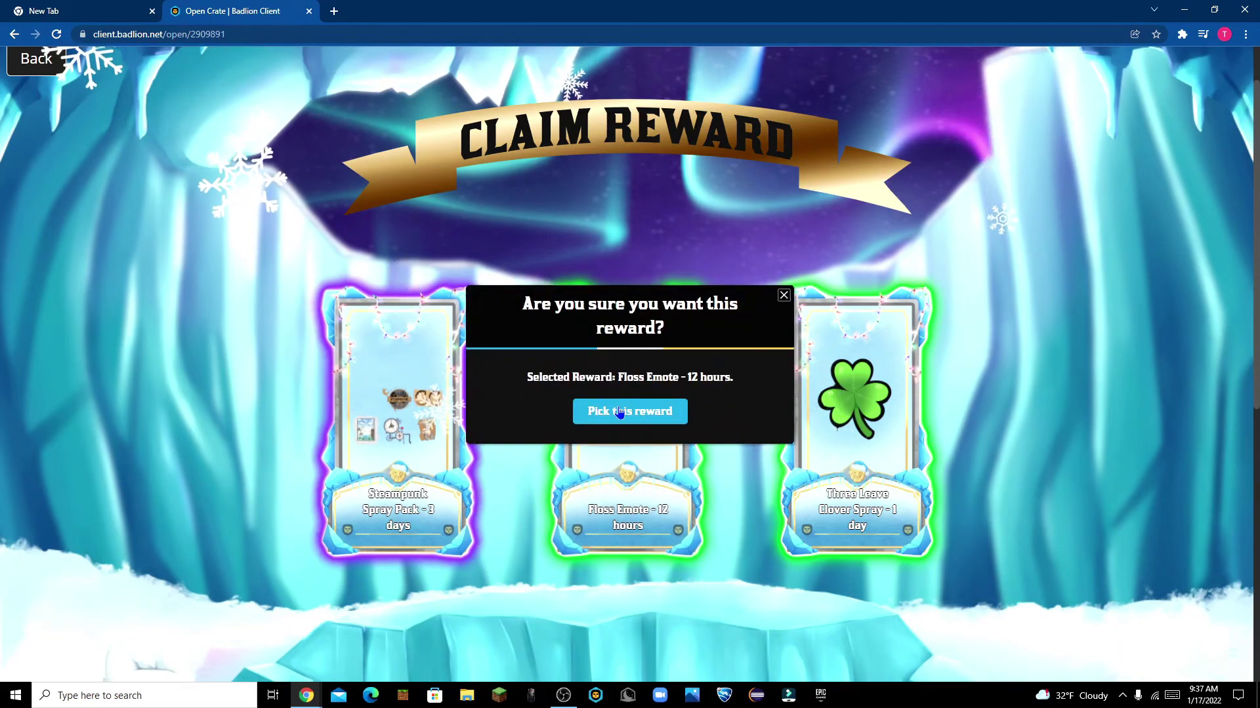
left_click(634, 412)
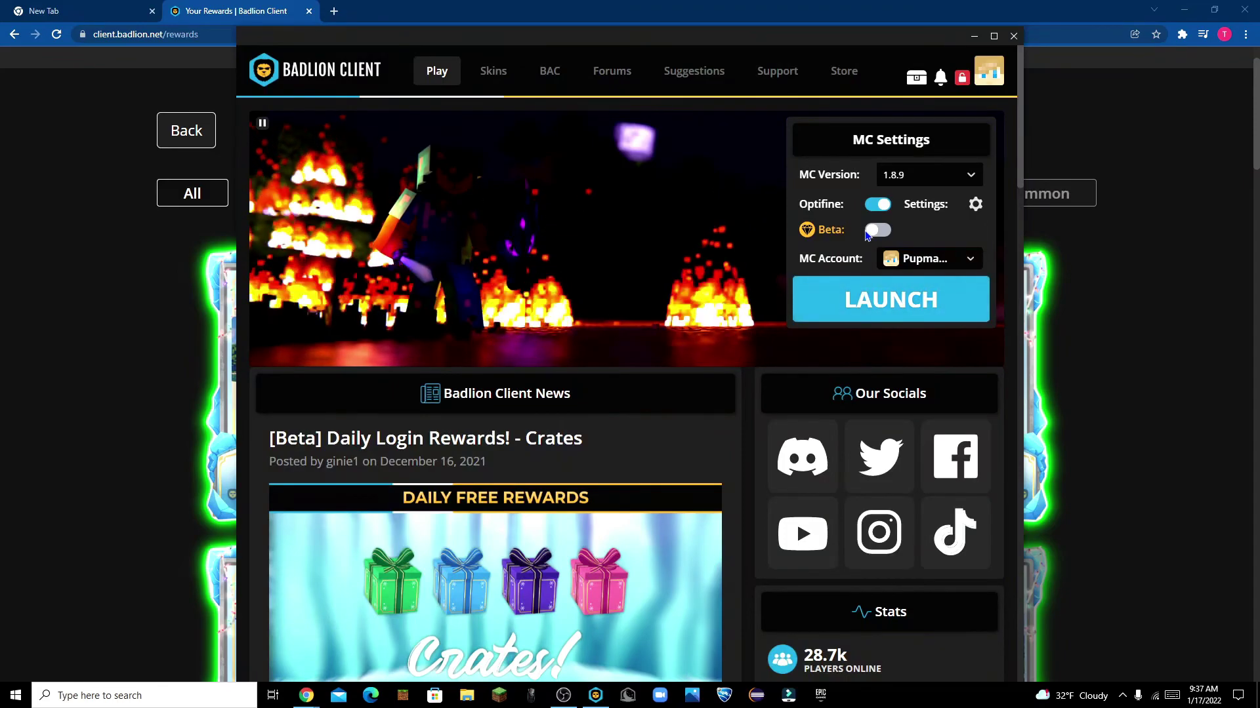
Enable the Beta option in the launcher and launch Minecraft 1.8.9
left_click(876, 230)
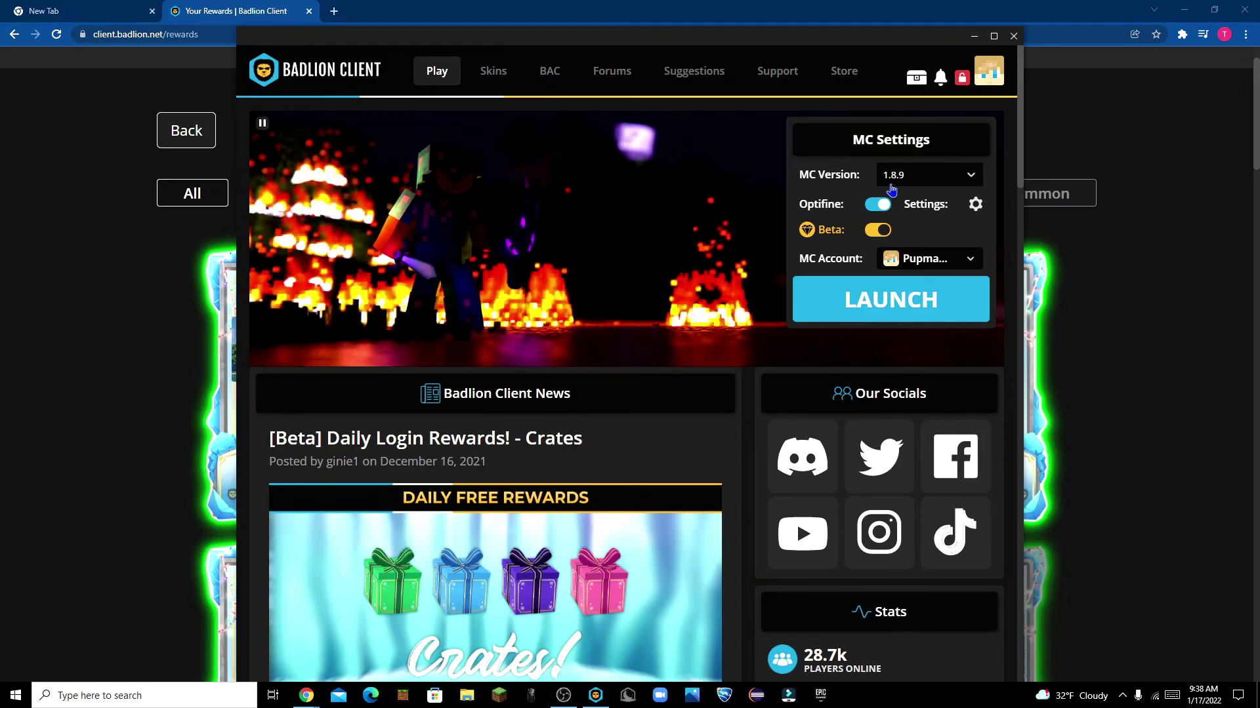
left_click(855, 297)
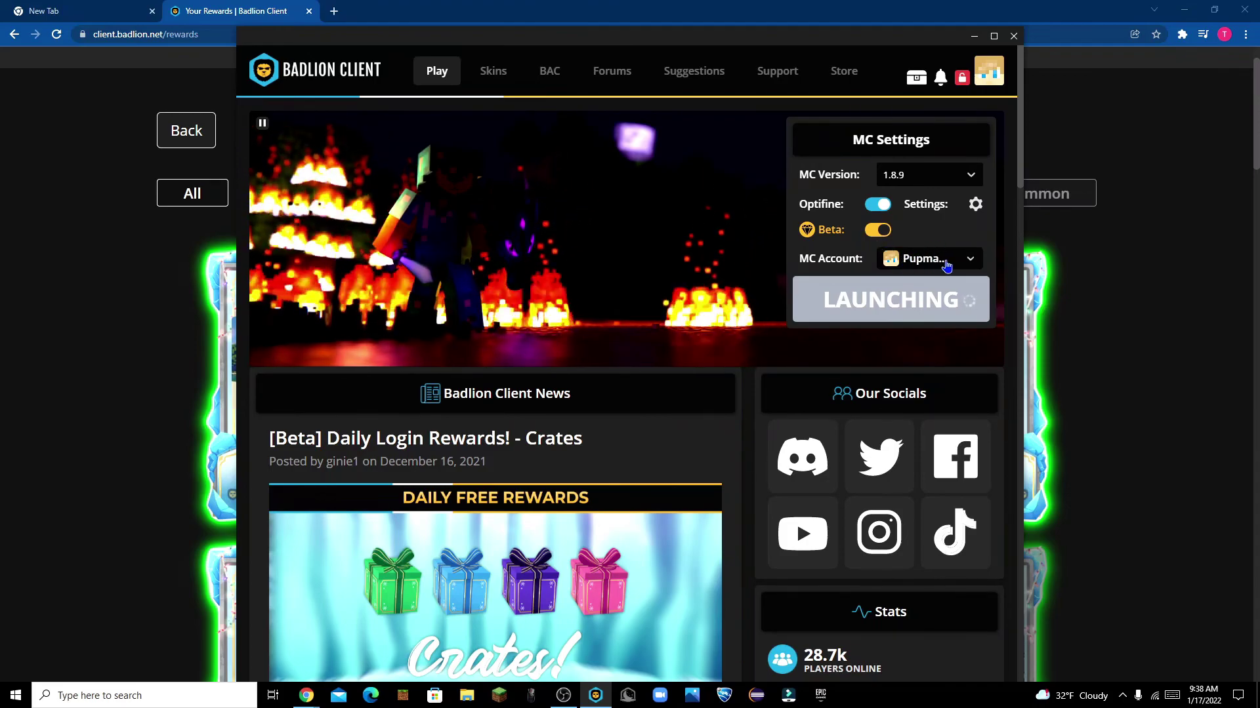
Browse the claimed reward cards on the Your Rewards page while the game starts
scroll(928, 197, "up", 1)
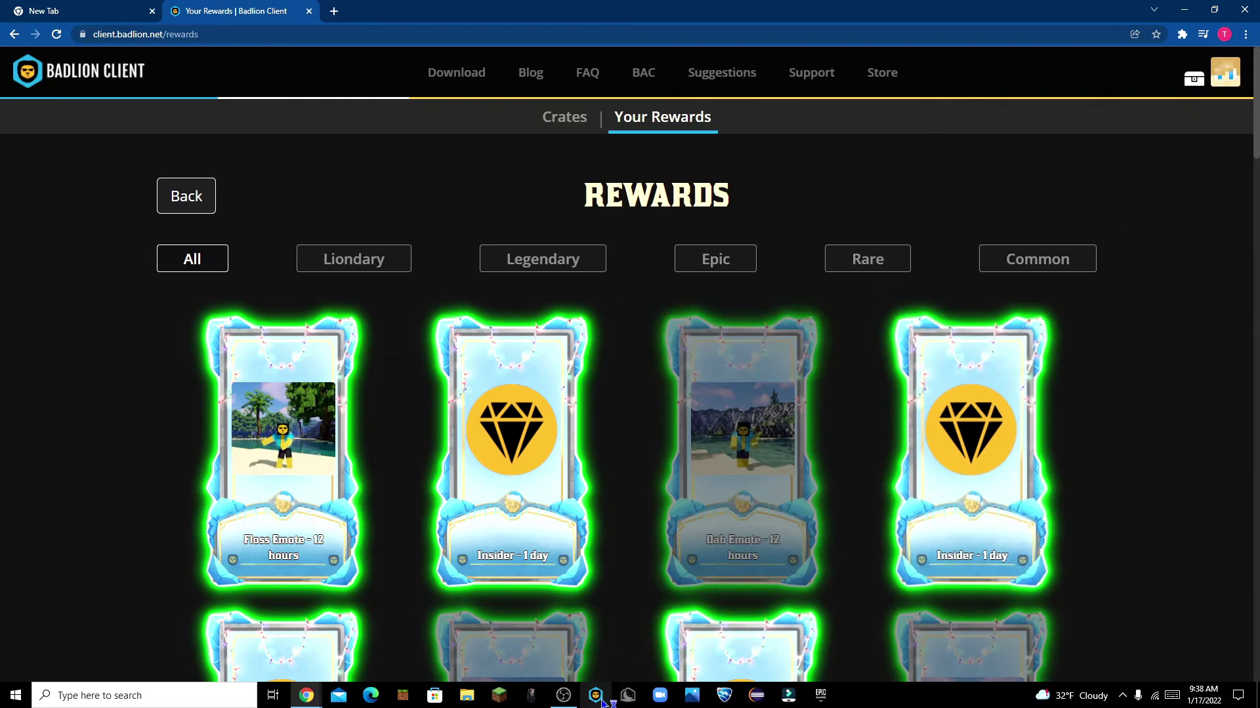
mouse_move(589, 548)
scroll(589, 548, "down", 8)
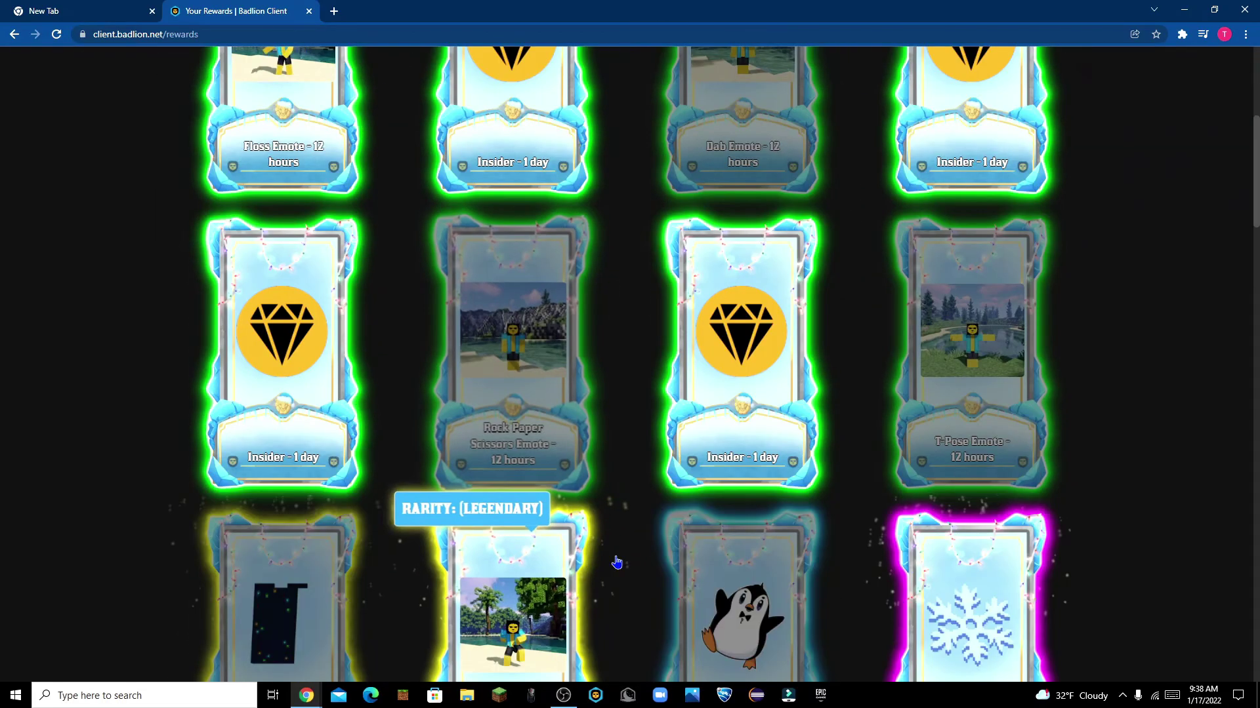
scroll(609, 565, "down", 2)
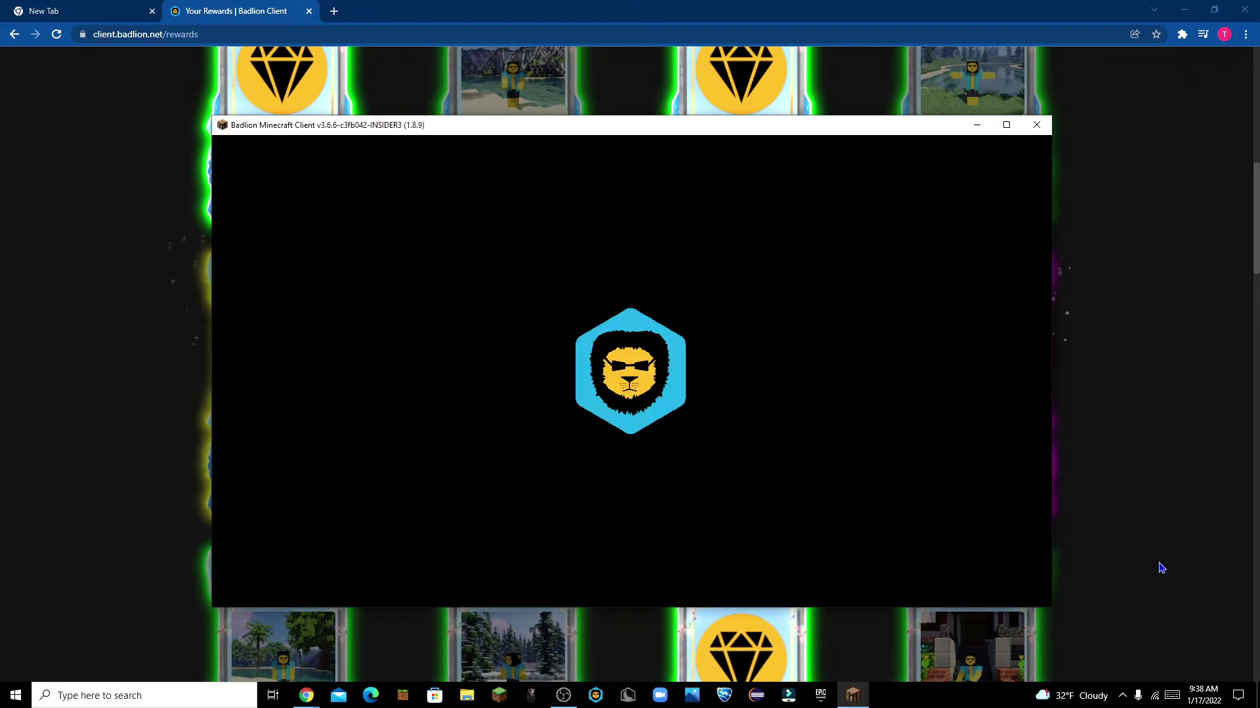
scroll(1156, 566, "down", 1)
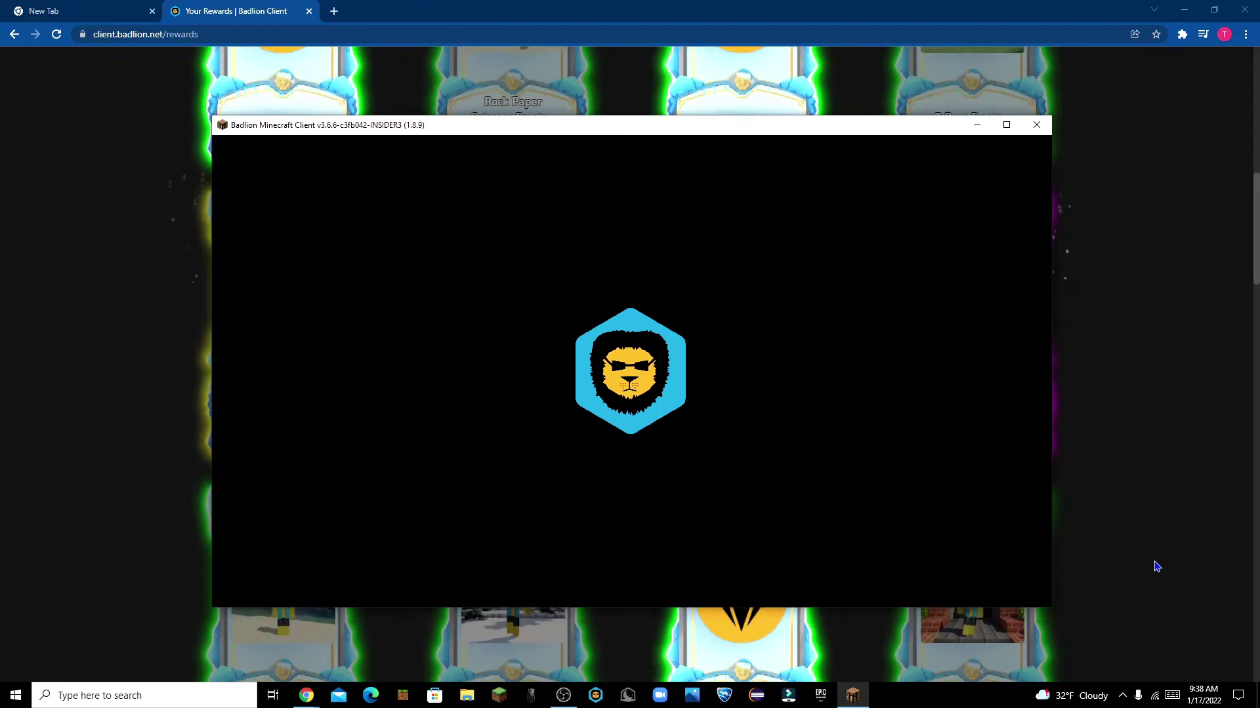
scroll(1156, 566, "up", 1)
scroll(1156, 566, "down", 1)
scroll(1138, 558, "up", 3)
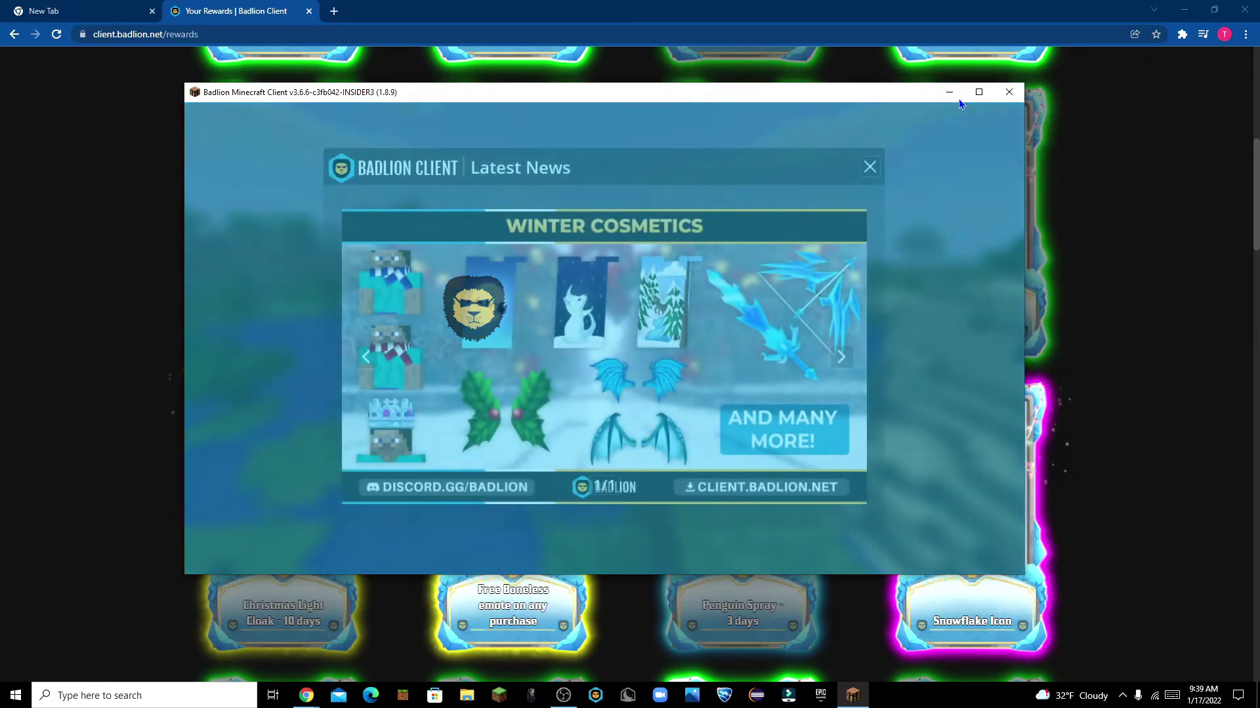
Dismiss the Latest News popup in the maximized game window and load a singleplayer survival world
left_click(977, 96)
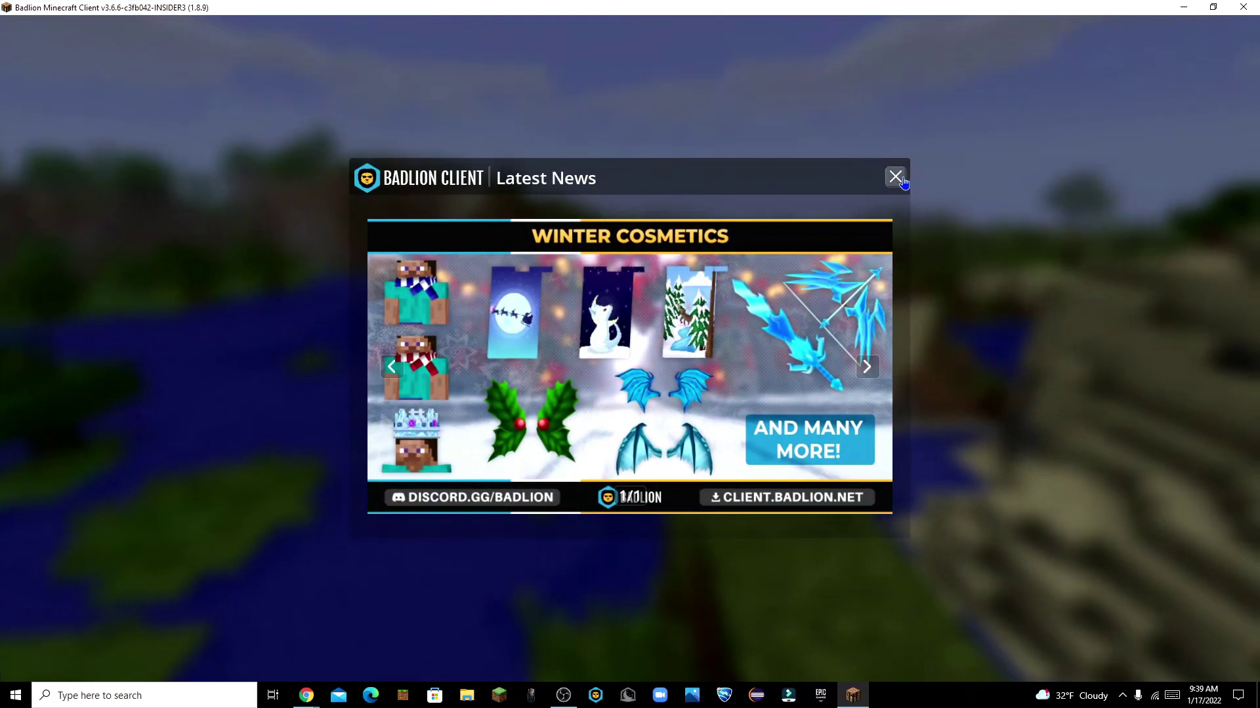
left_click(897, 178)
left_click(577, 263)
double_click(518, 217)
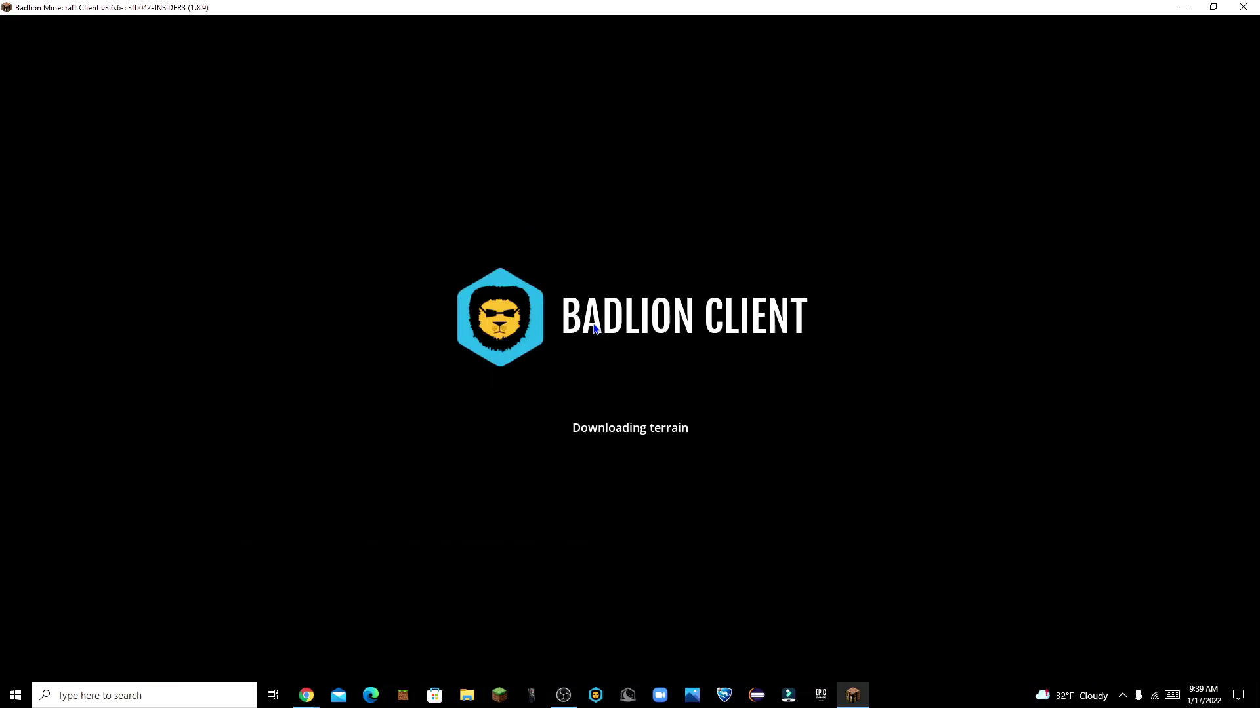
Move the character out of the water and view its wings, pet and nametag in front-facing third-person view
key("F5")
key("F5")
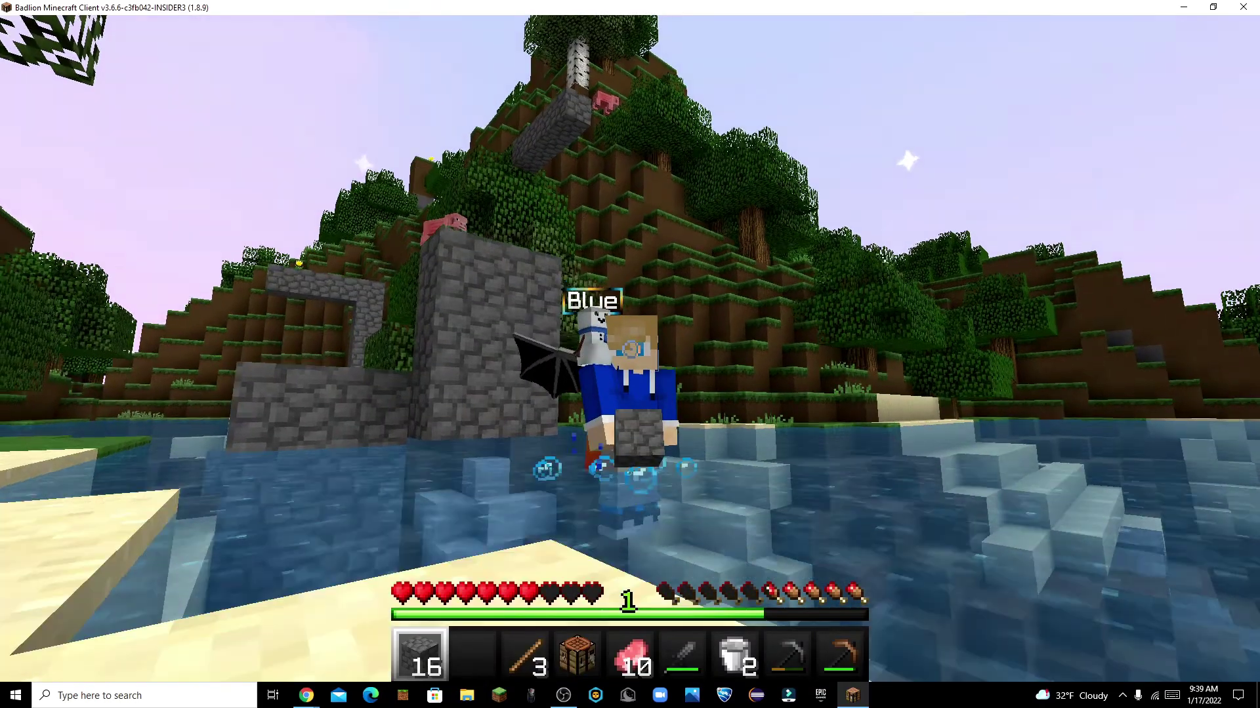
key("space")
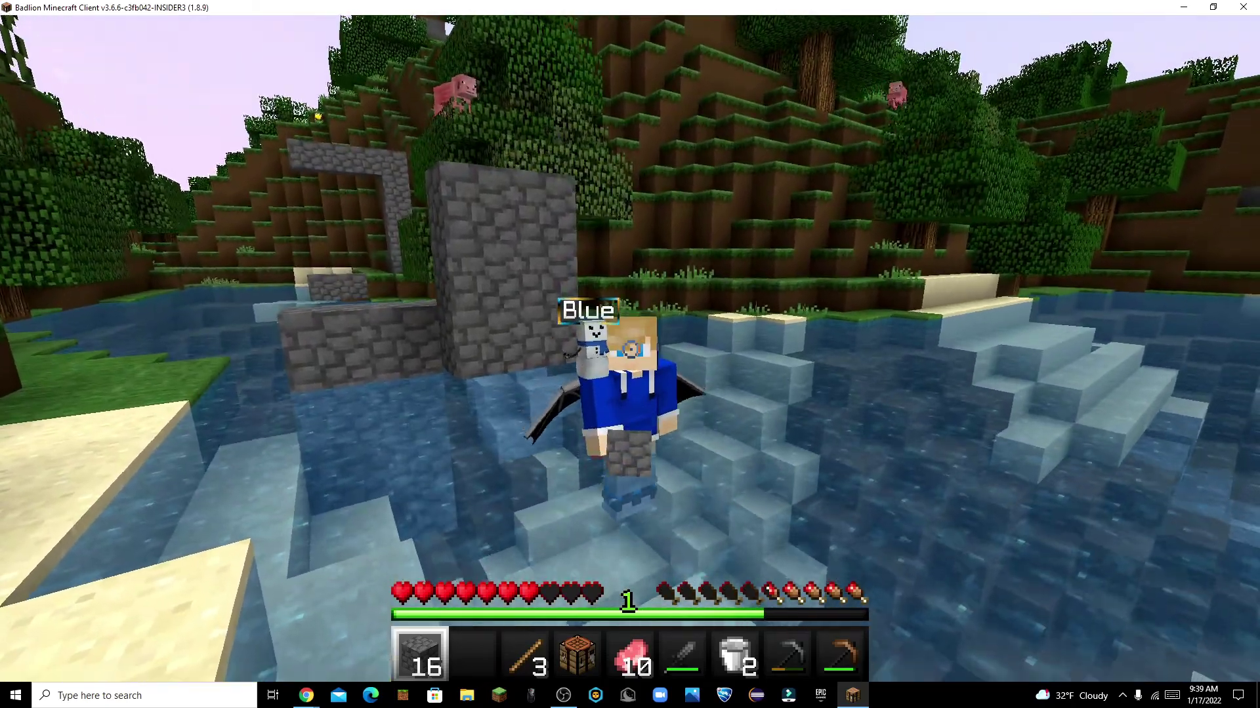
key("F5")
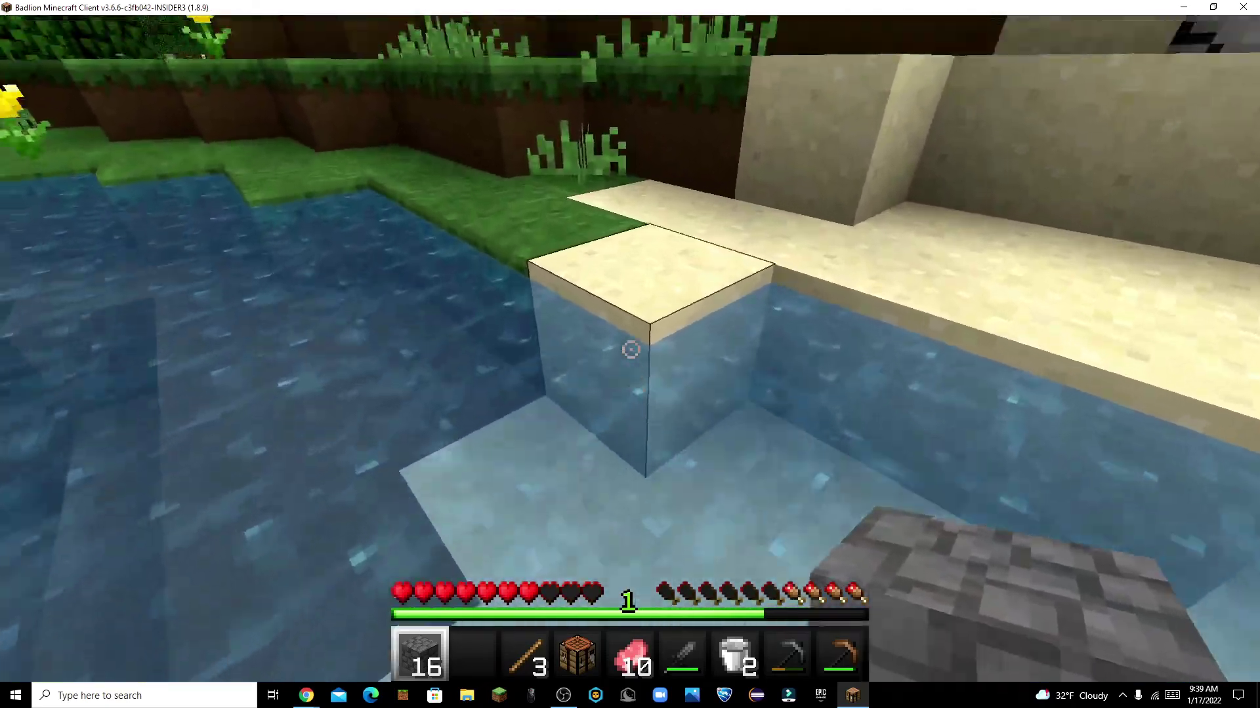
key("F5")
key("F5")
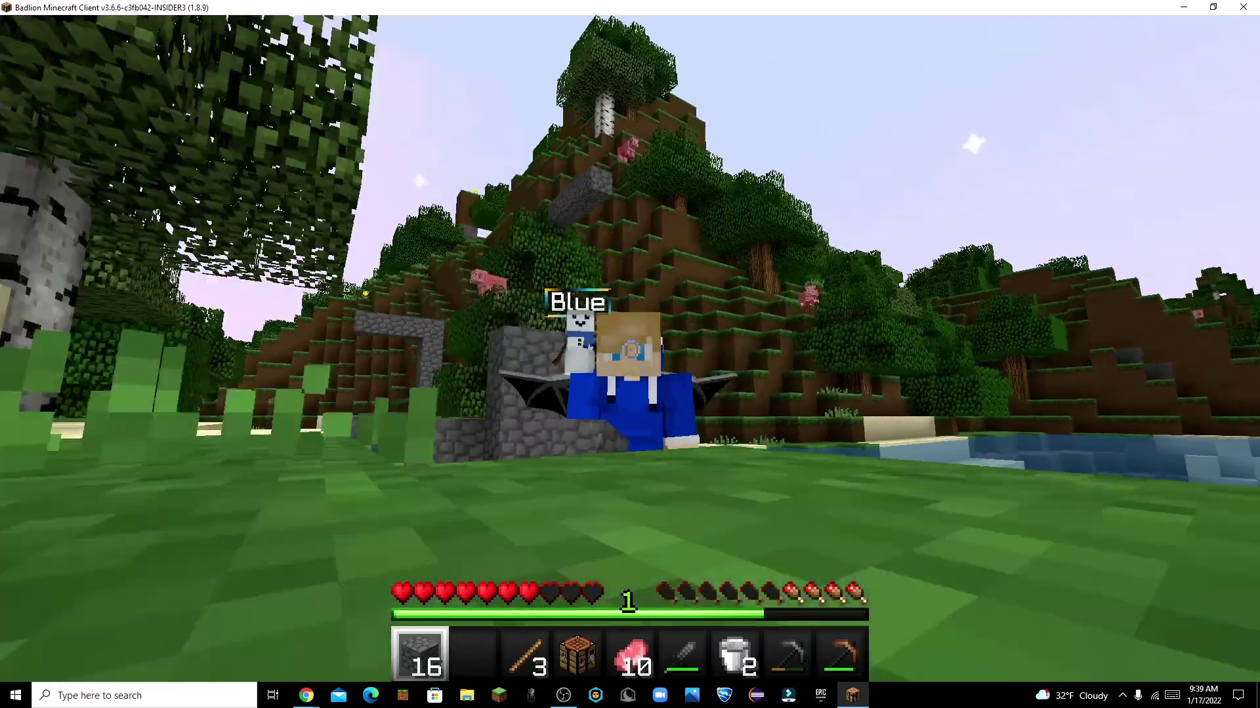
Pause the singleplayer game and open the Insider nametag settings
key("Shift_R")
key("Escape")
key("Escape")
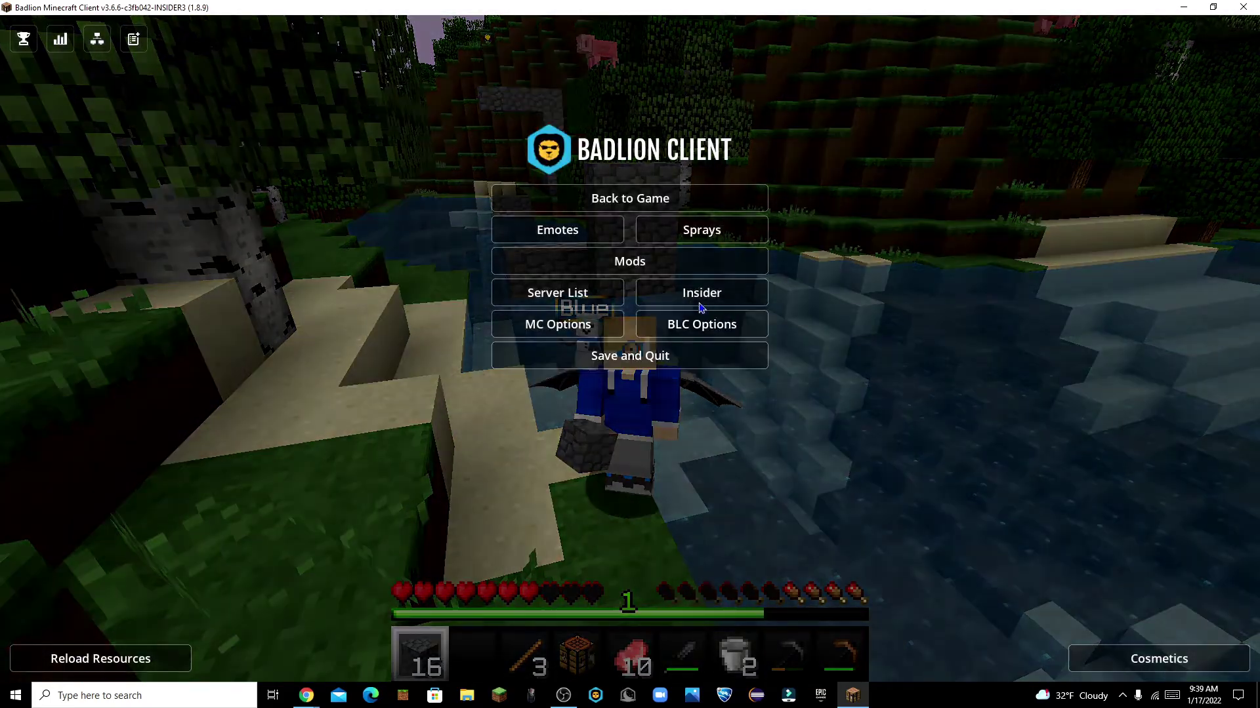
left_click(700, 302)
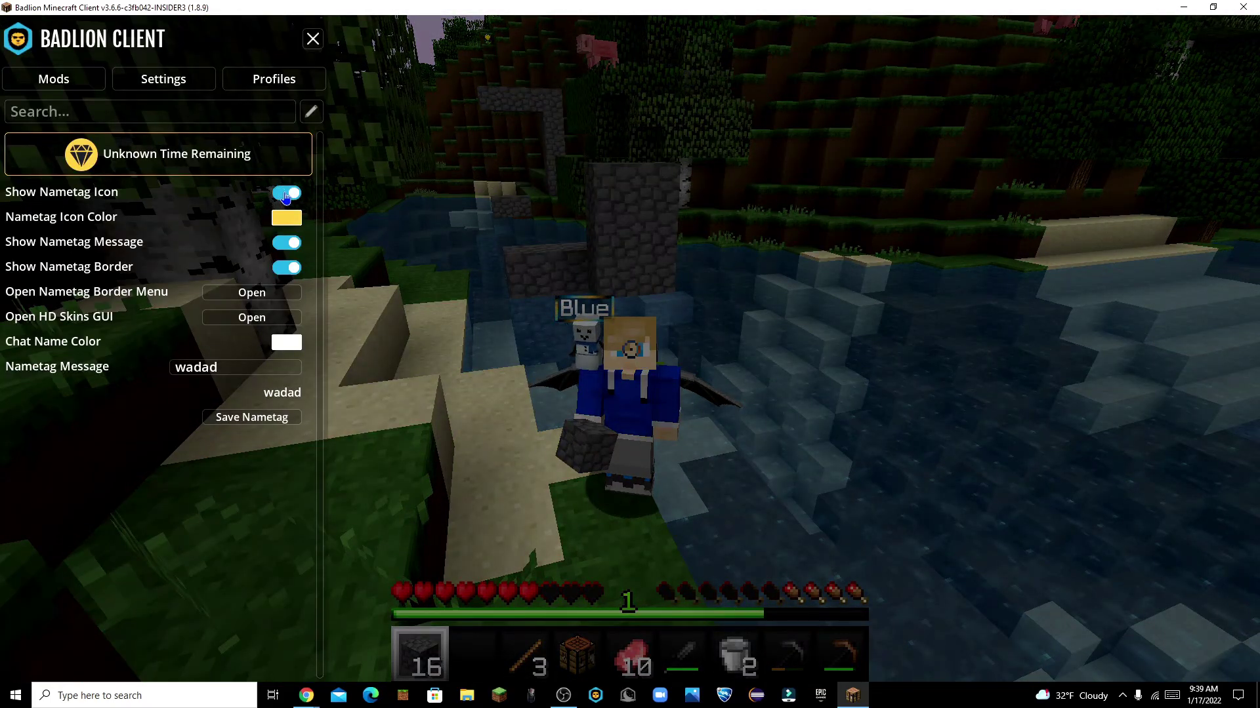
Save the nametag message "wadad" and turn on Show Name Tag in F5 in the Name Tags mod
left_click(246, 417)
key("Shift_R")
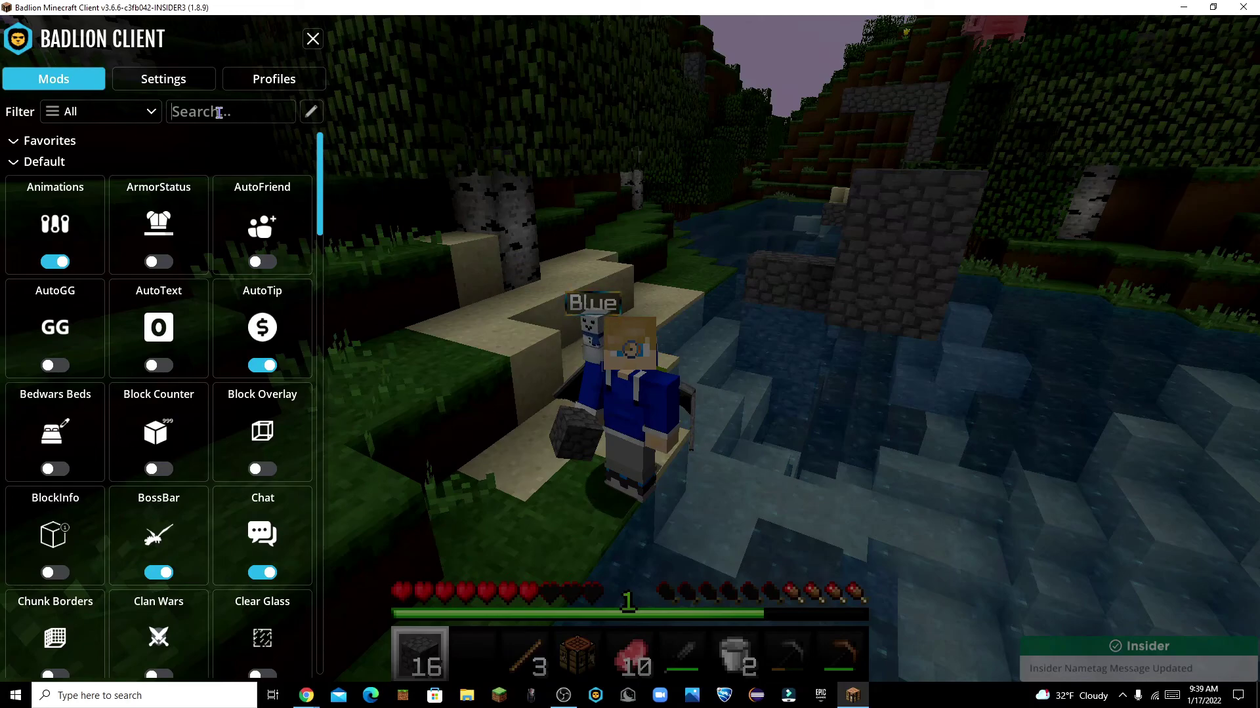
type("name")
left_click(132, 197)
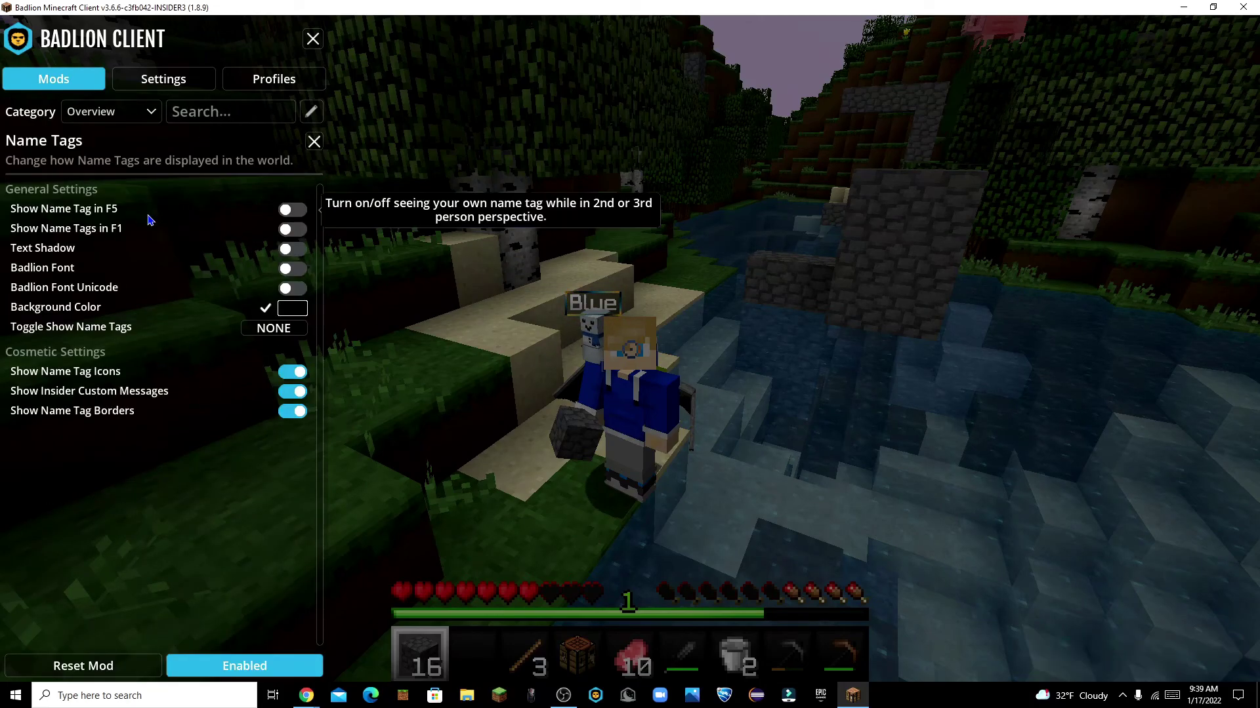
left_click(291, 209)
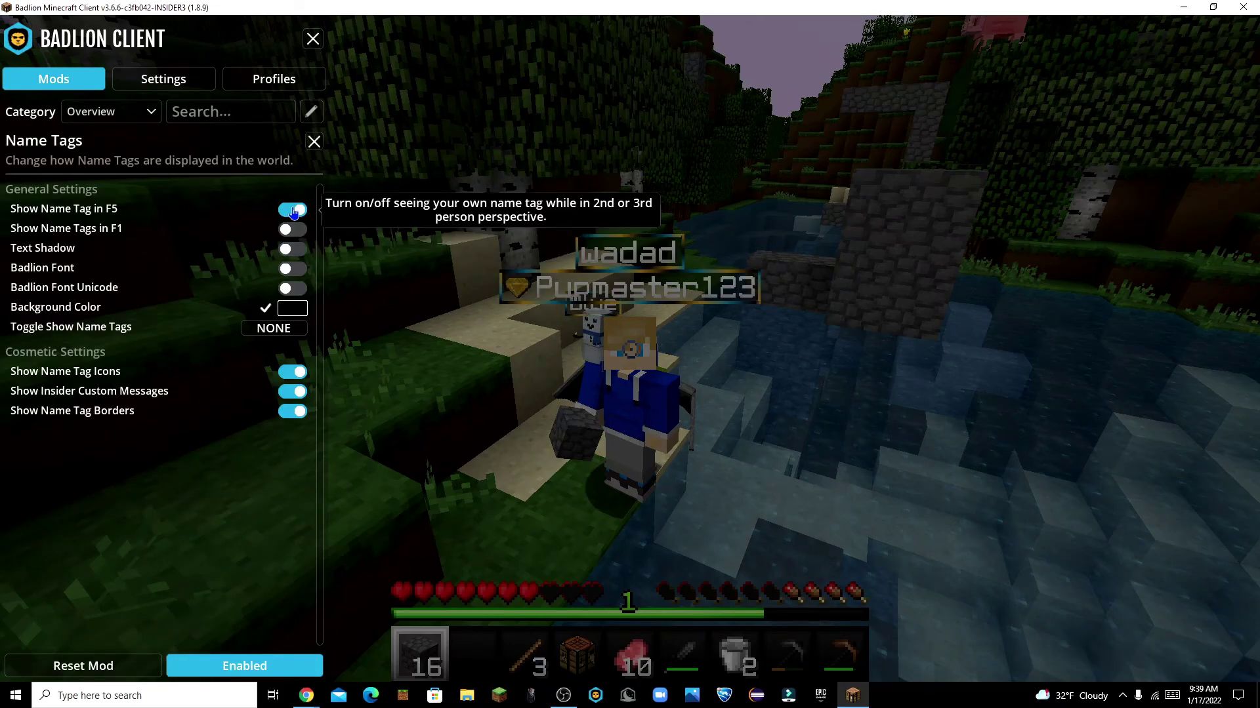
key("Escape")
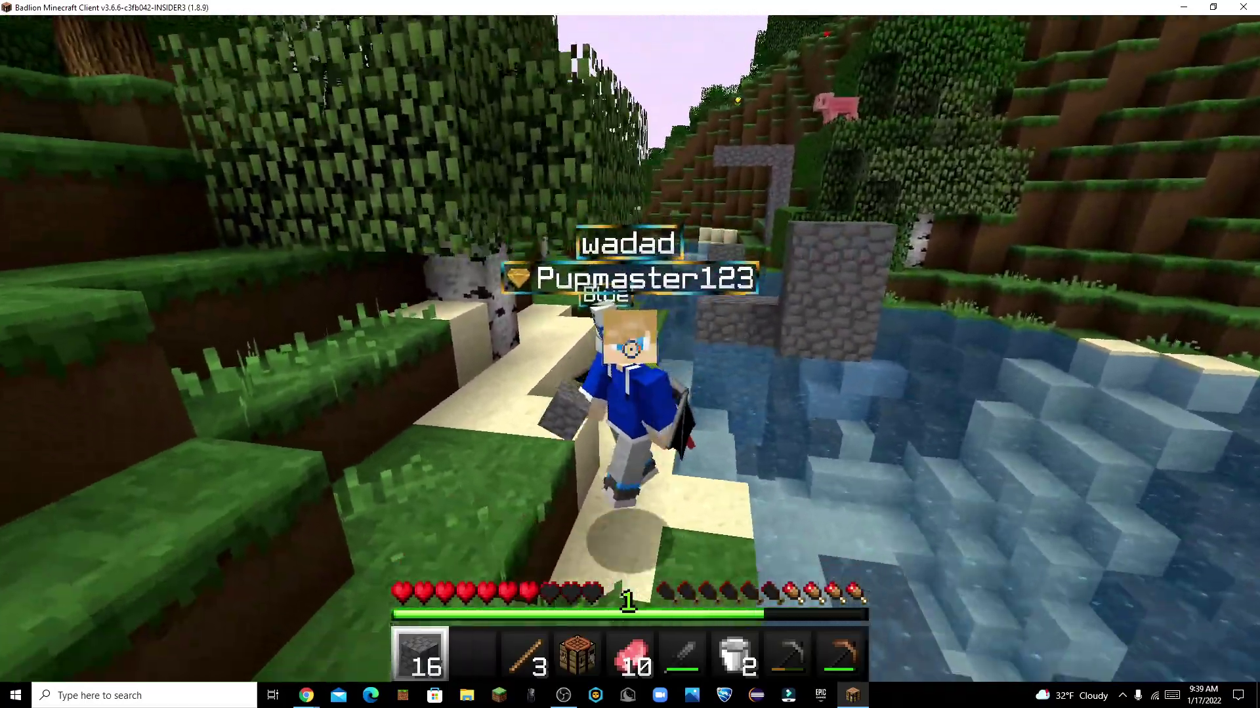
Change the Insider nametag message to "Subscribe" and save the nametag
key("Shift_R")
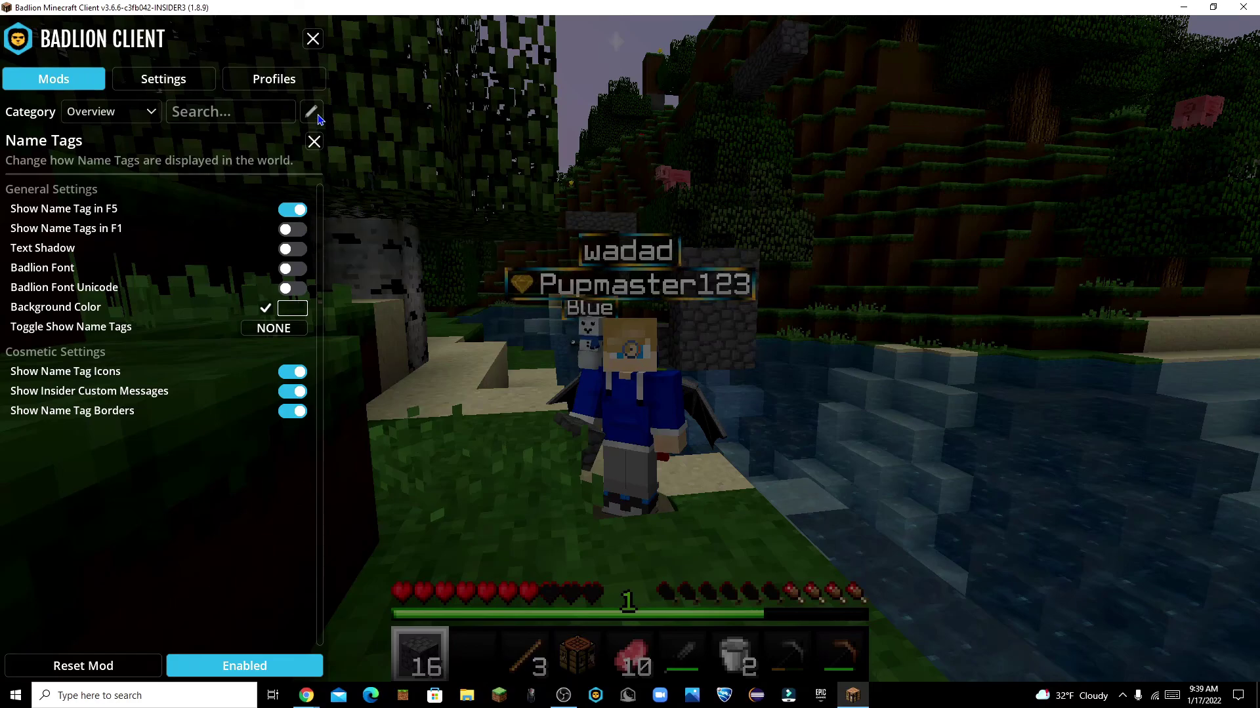
key("Escape")
key("Escape")
left_click(725, 307)
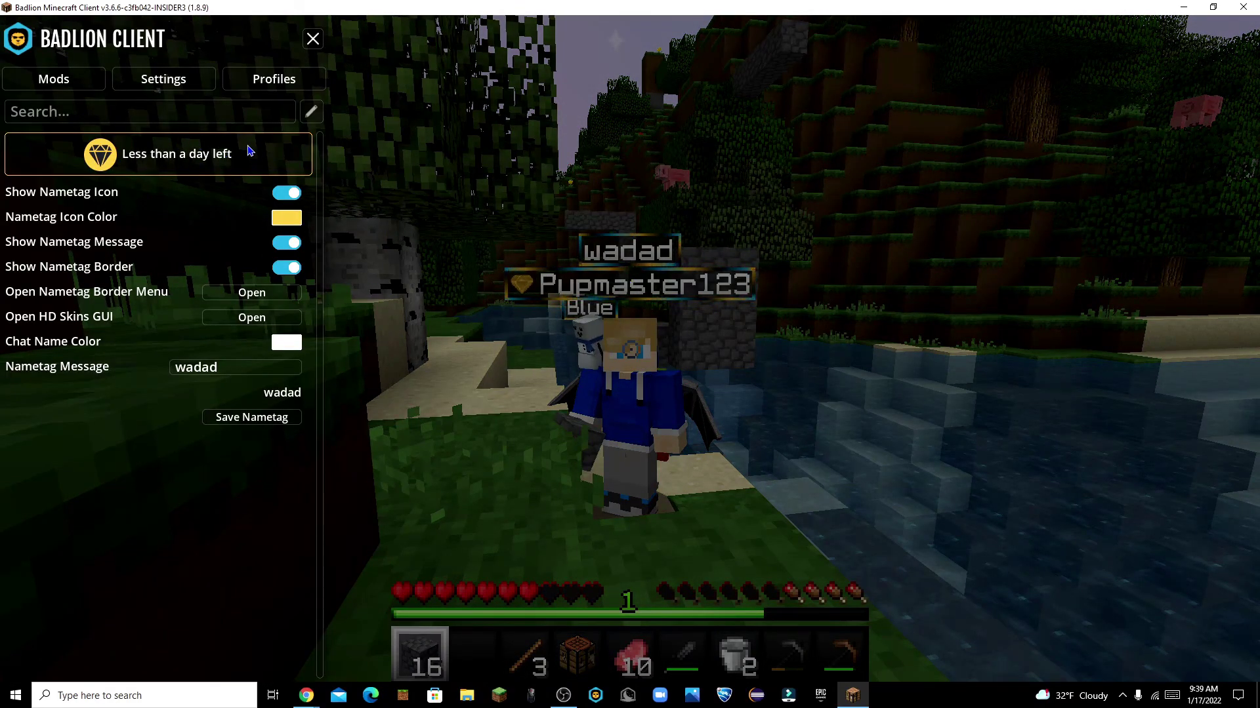
left_click_drag(169, 355, 153, 358)
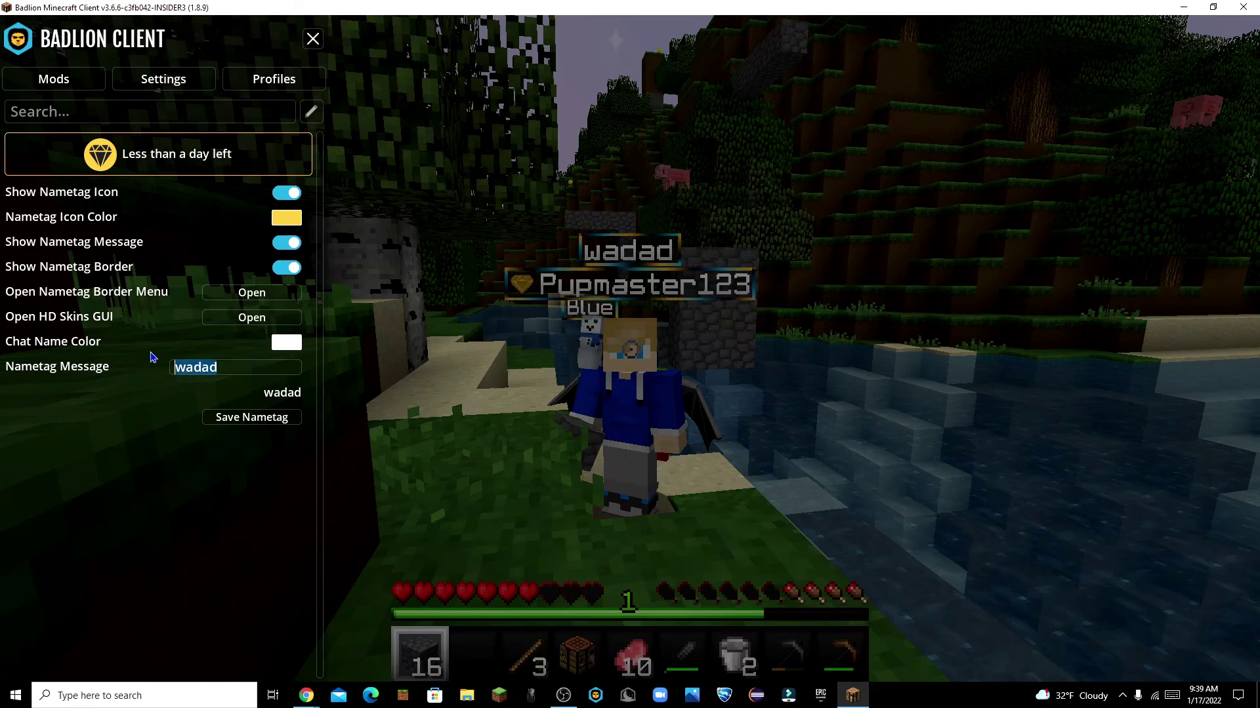
type("Subscribe")
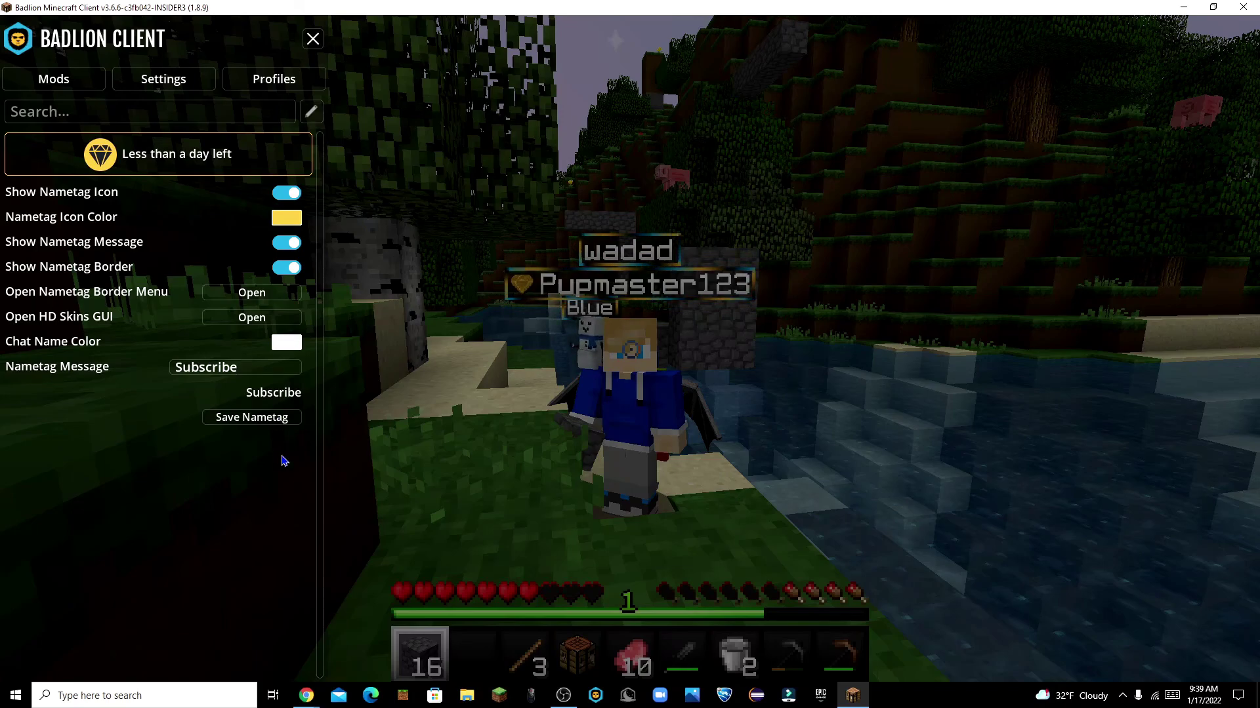
left_click(273, 417)
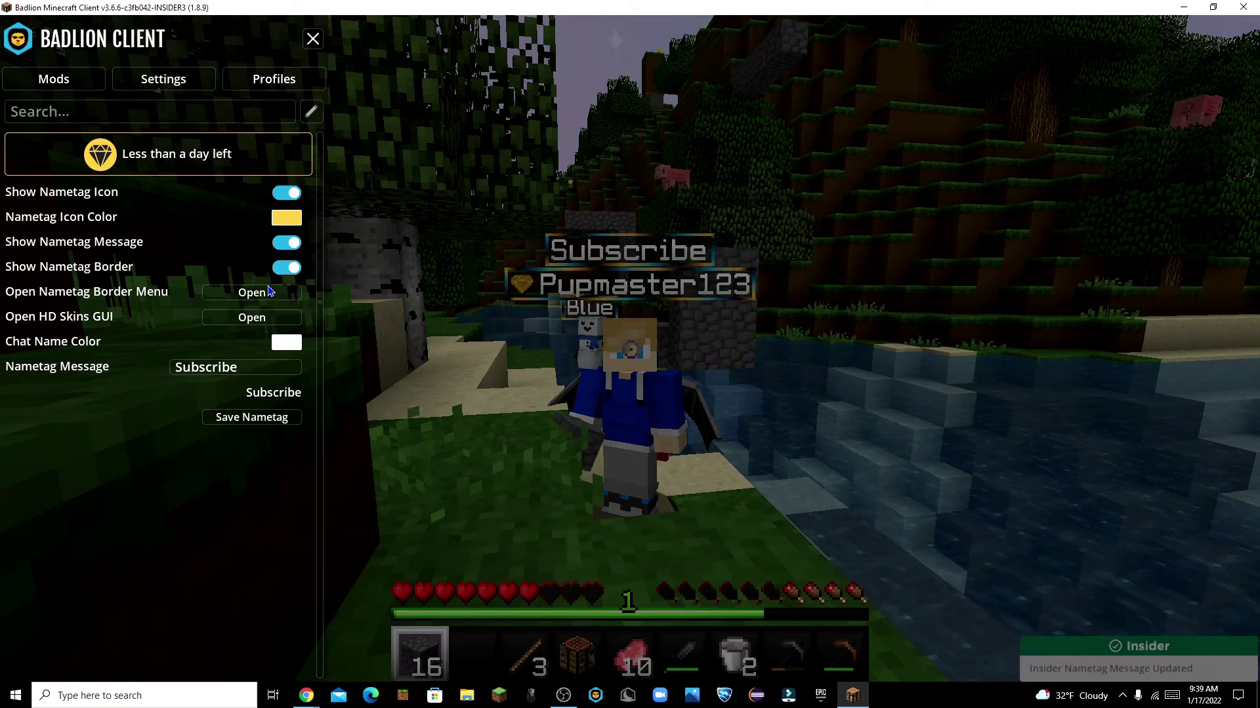
Set the second nametag border color to blue 0072FF and save the border
left_click(256, 292)
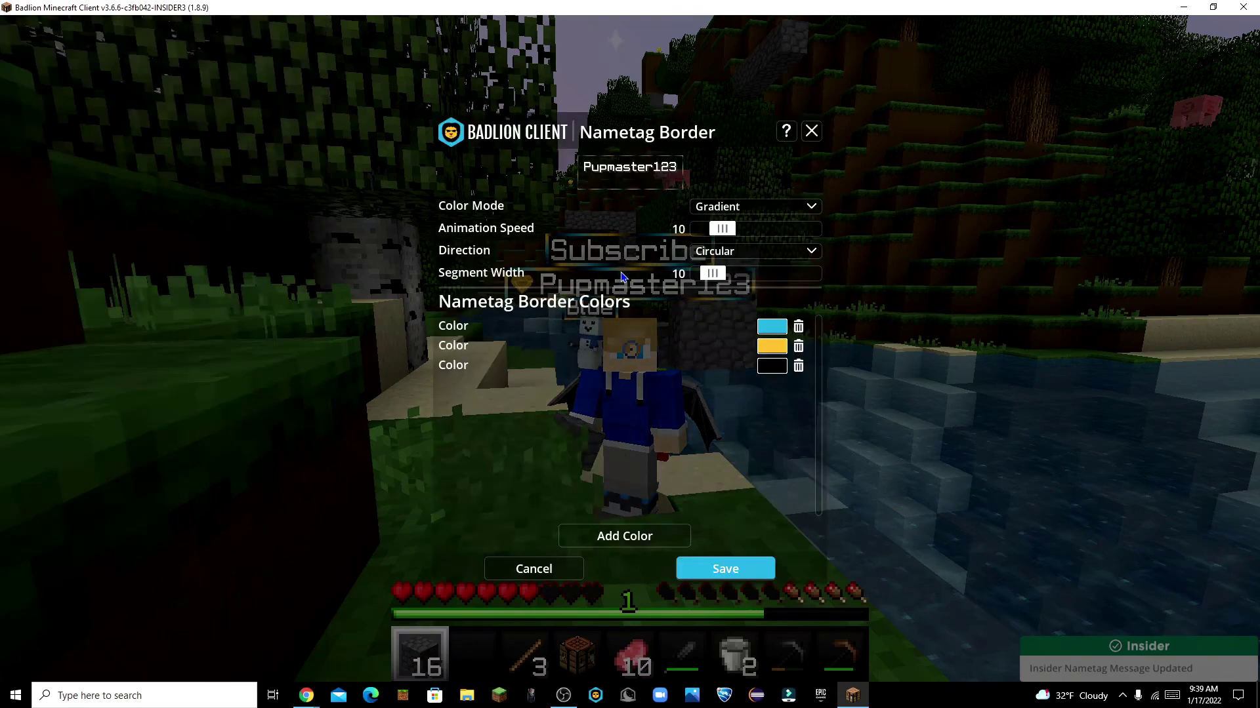
left_click(772, 333)
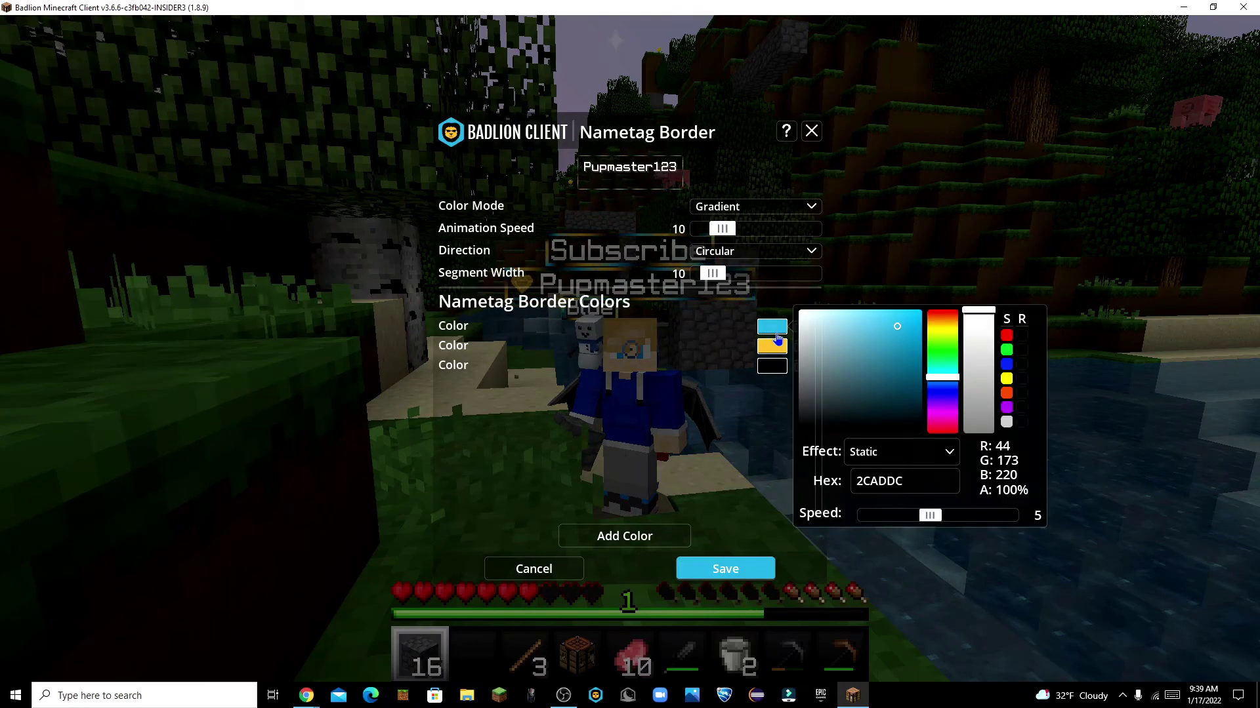
left_click(774, 348)
left_click(950, 402)
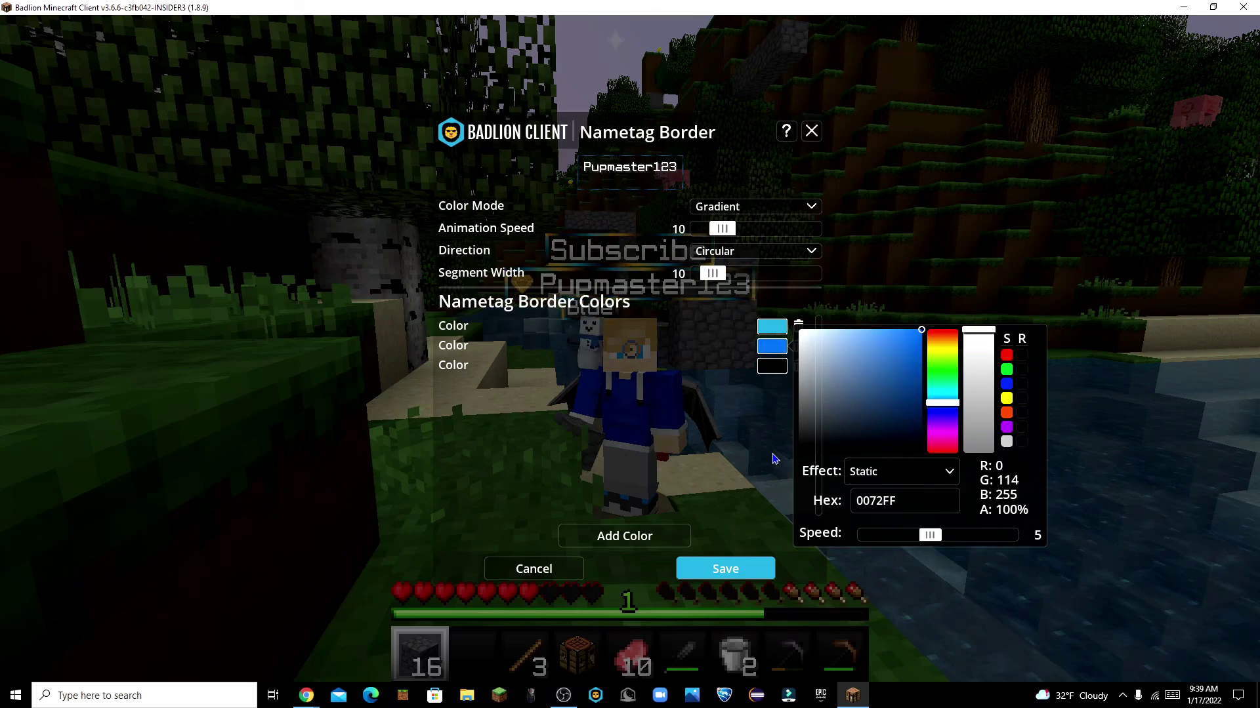
left_click(725, 571)
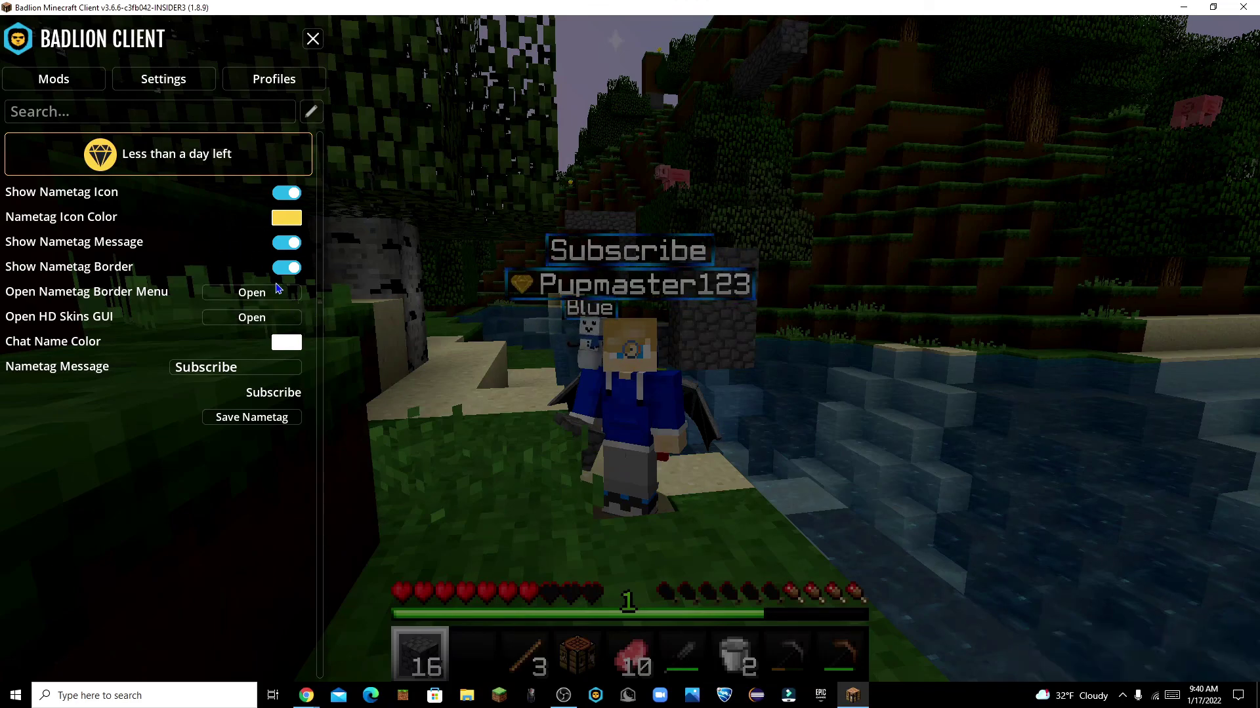
Set the nametag icon color to light blue 00B3FA and return to the game
left_click(295, 218)
left_click_drag(456, 270, 457, 266)
left_click_drag(445, 205, 446, 206)
left_click_drag(457, 275, 456, 270)
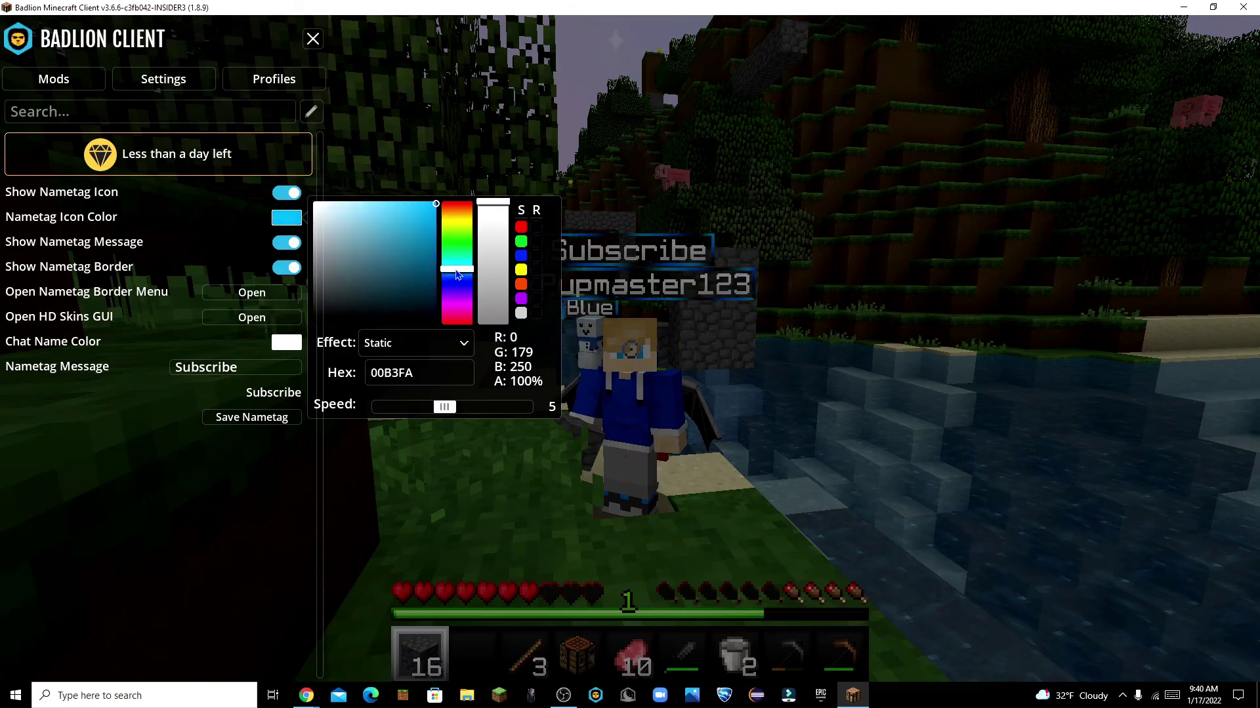
left_click(552, 485)
key("Escape")
Switch to the empty second hotbar slot and move the character around to view its updated nametag
key("space")
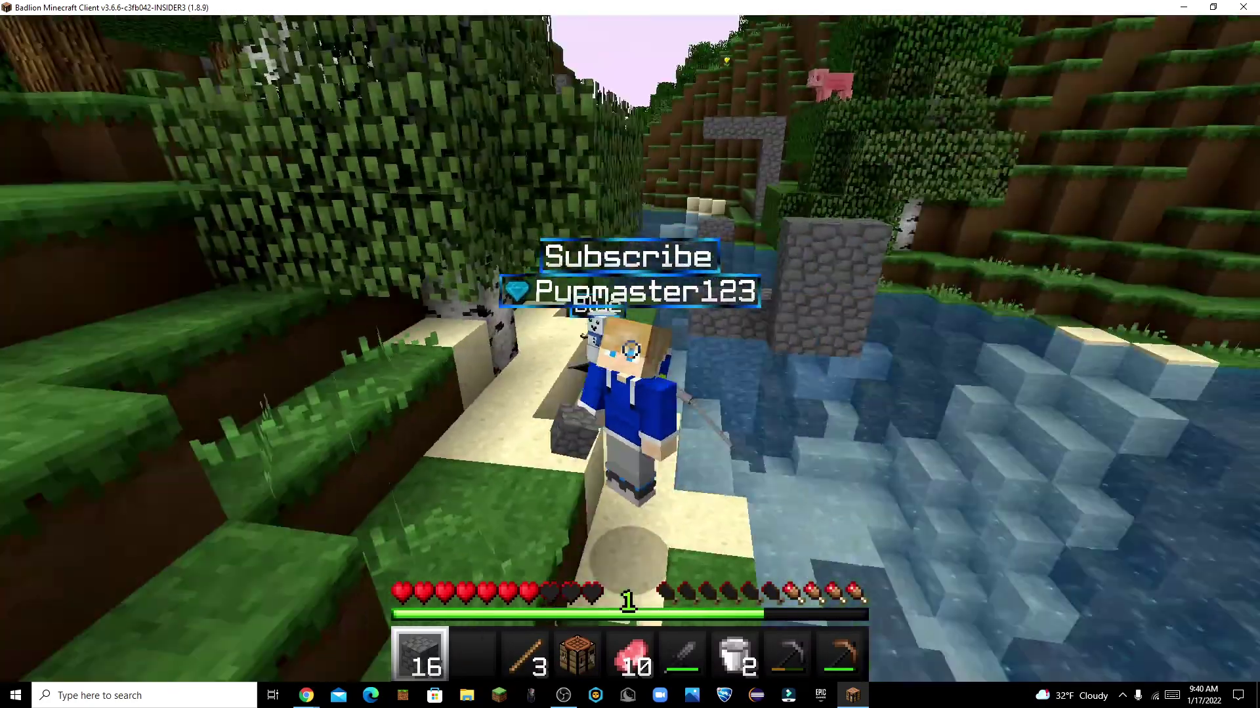
key("2")
key("space")
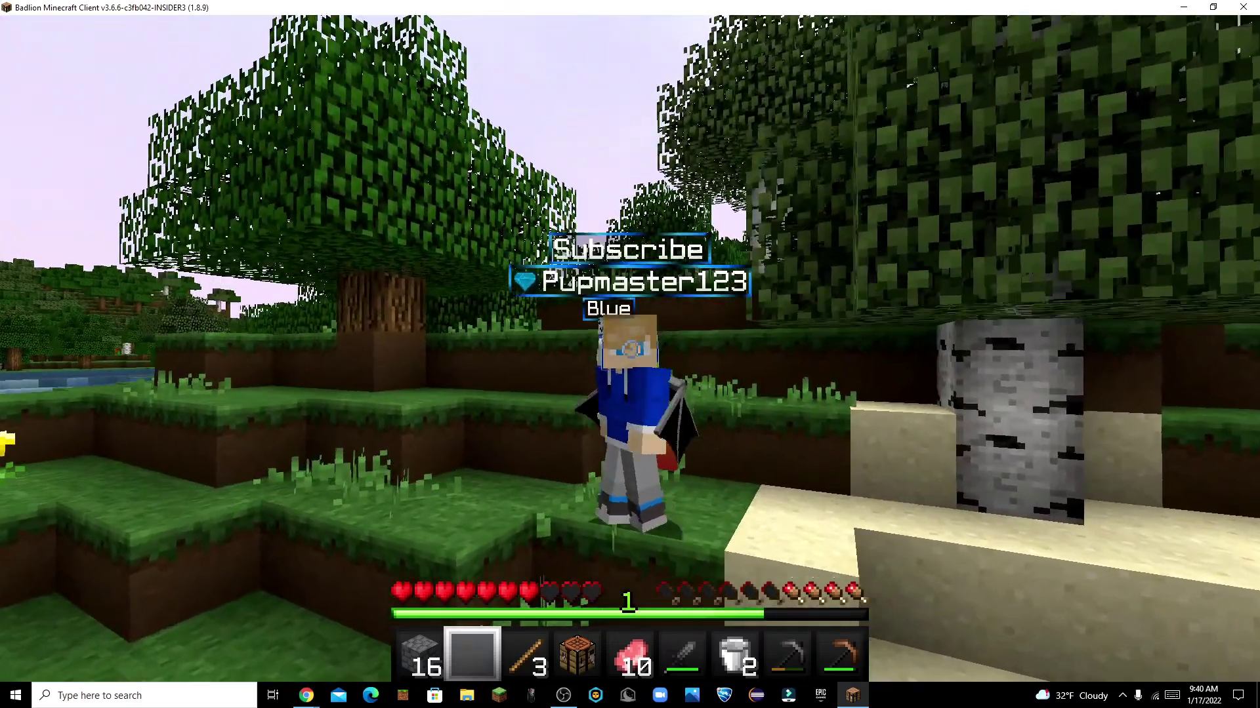
Assign the Floss emote to slot 2 of the emote wheel and play it
key("b")
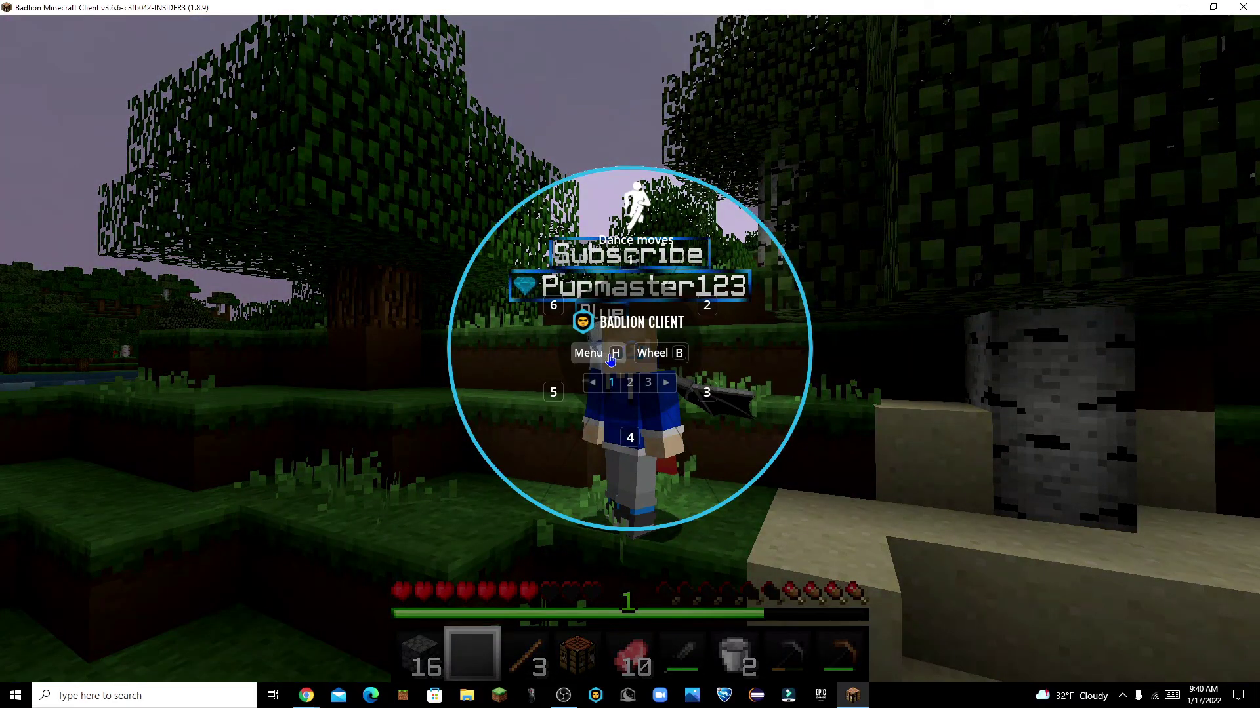
left_click(610, 357)
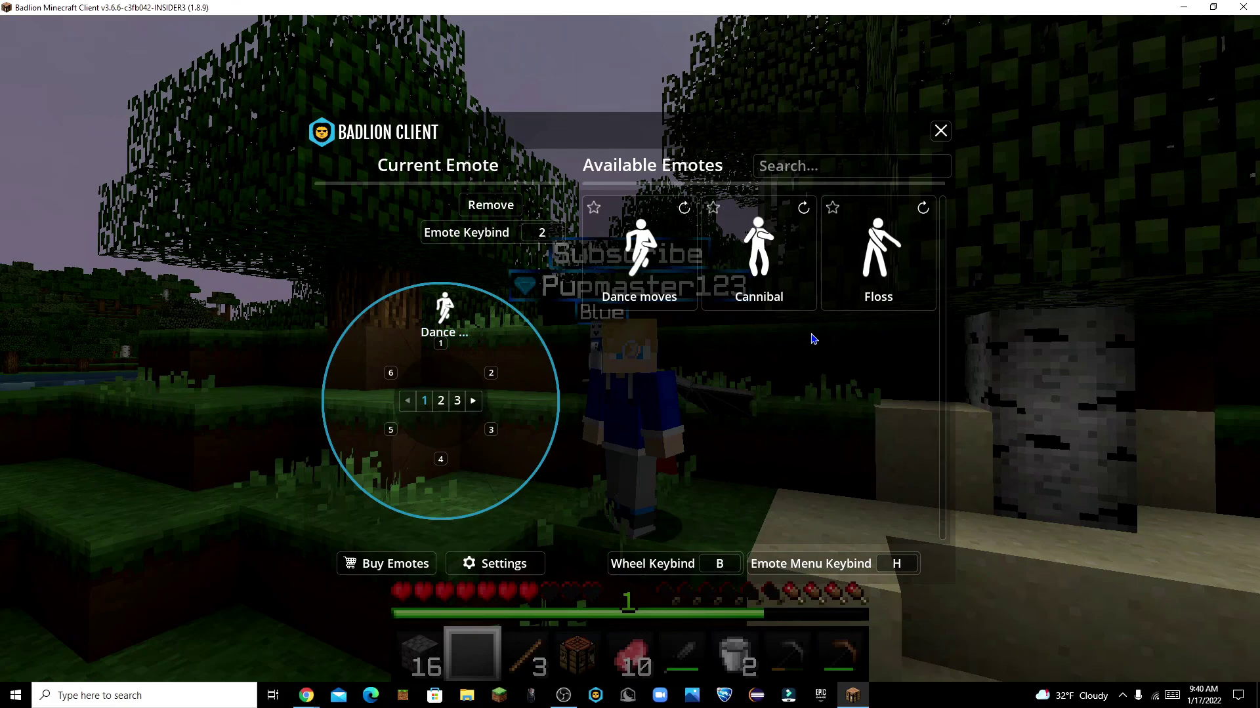
key("Escape")
key("b")
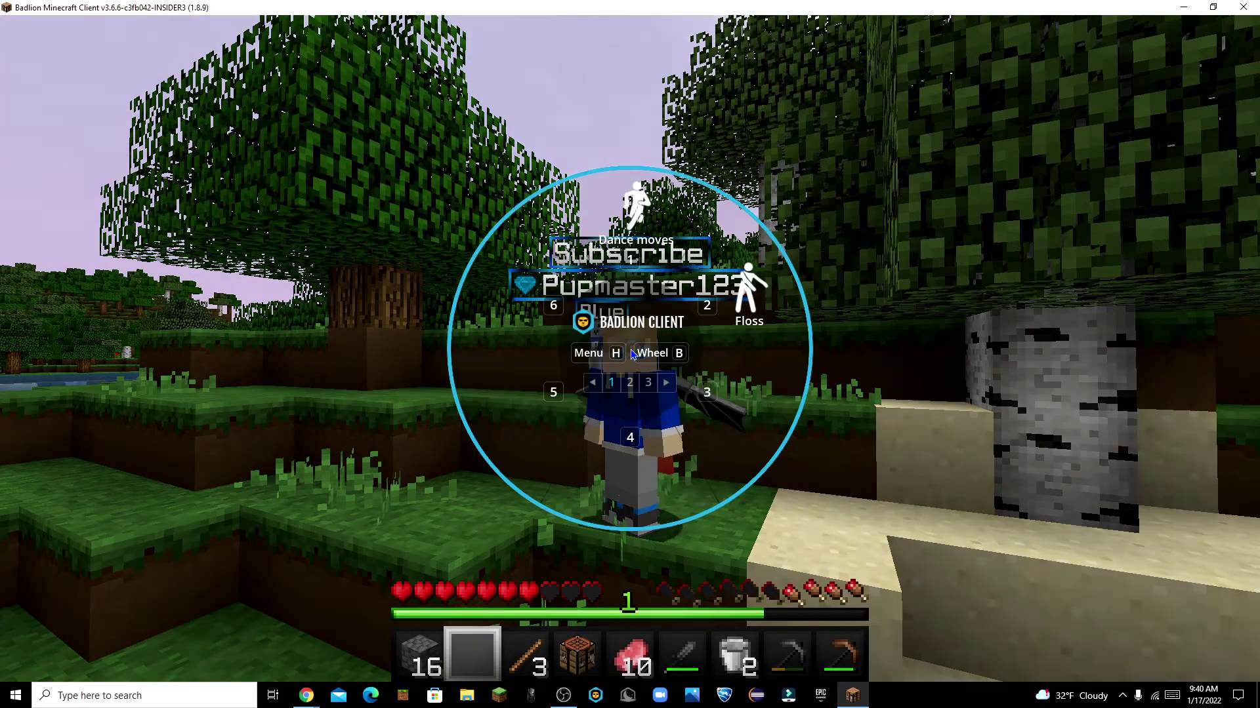
left_click(746, 308)
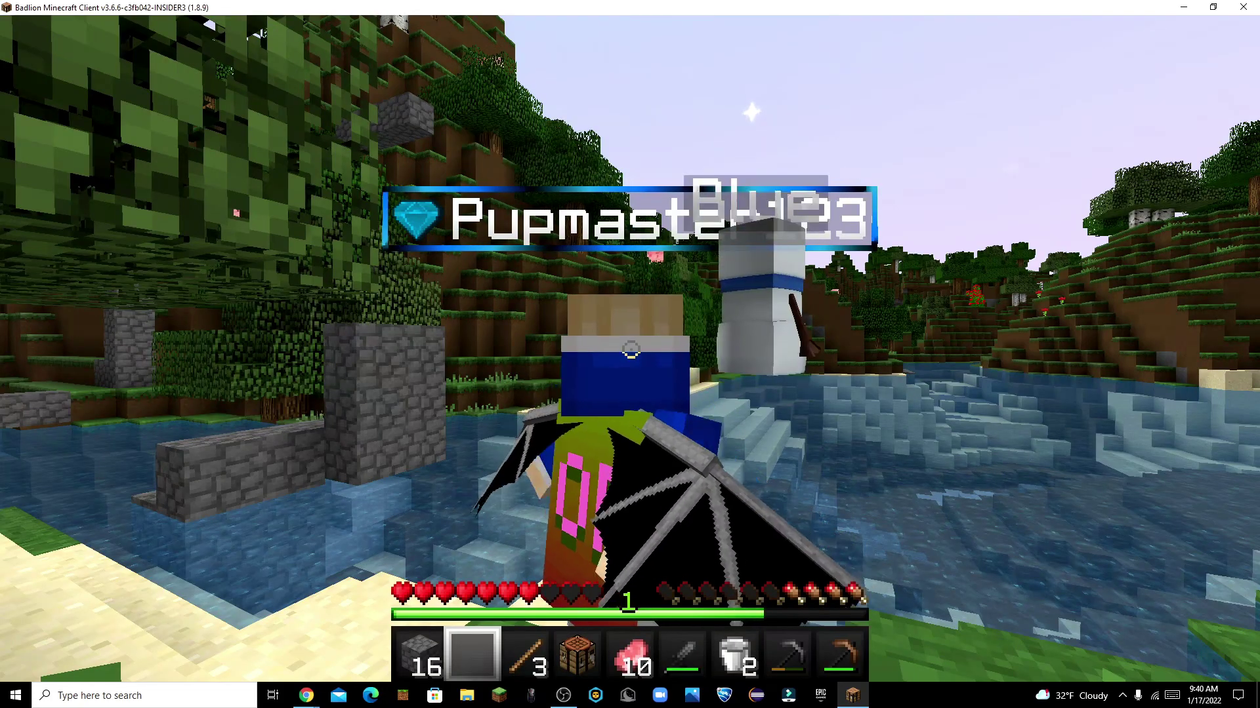
Play the Floss emote from the emote wheel two more times
key("b")
left_click(733, 296)
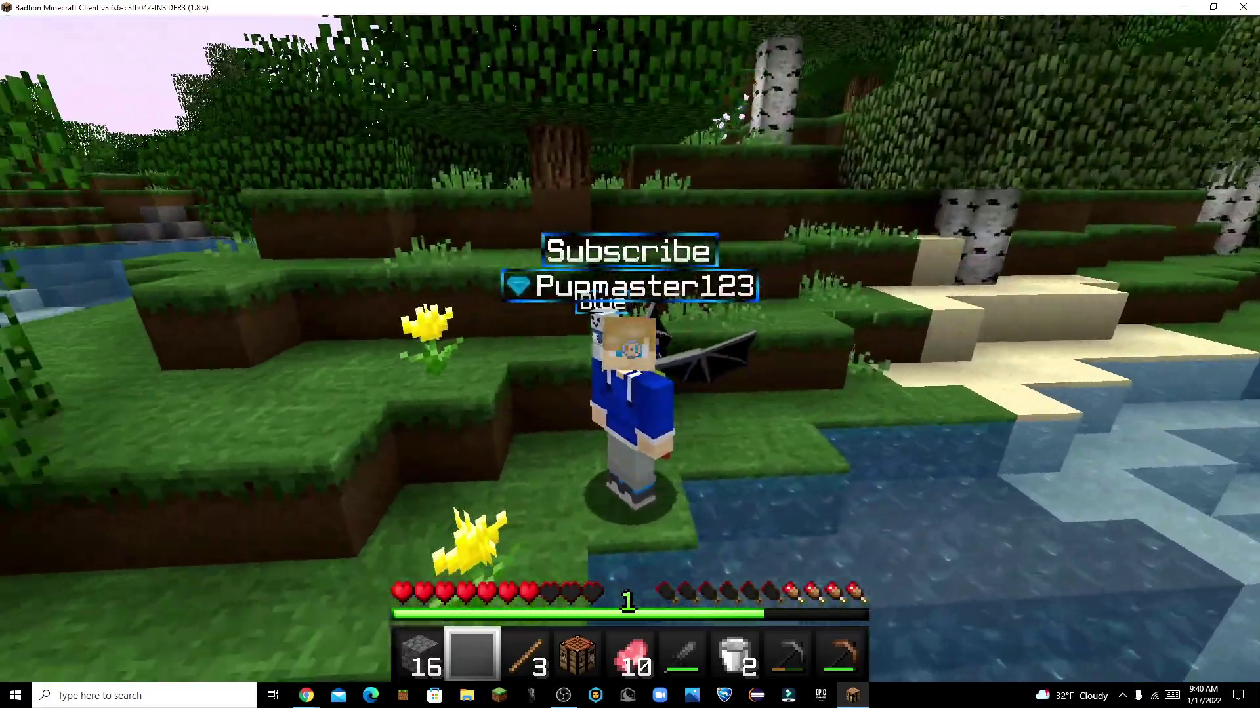
key("g")
left_click(744, 291)
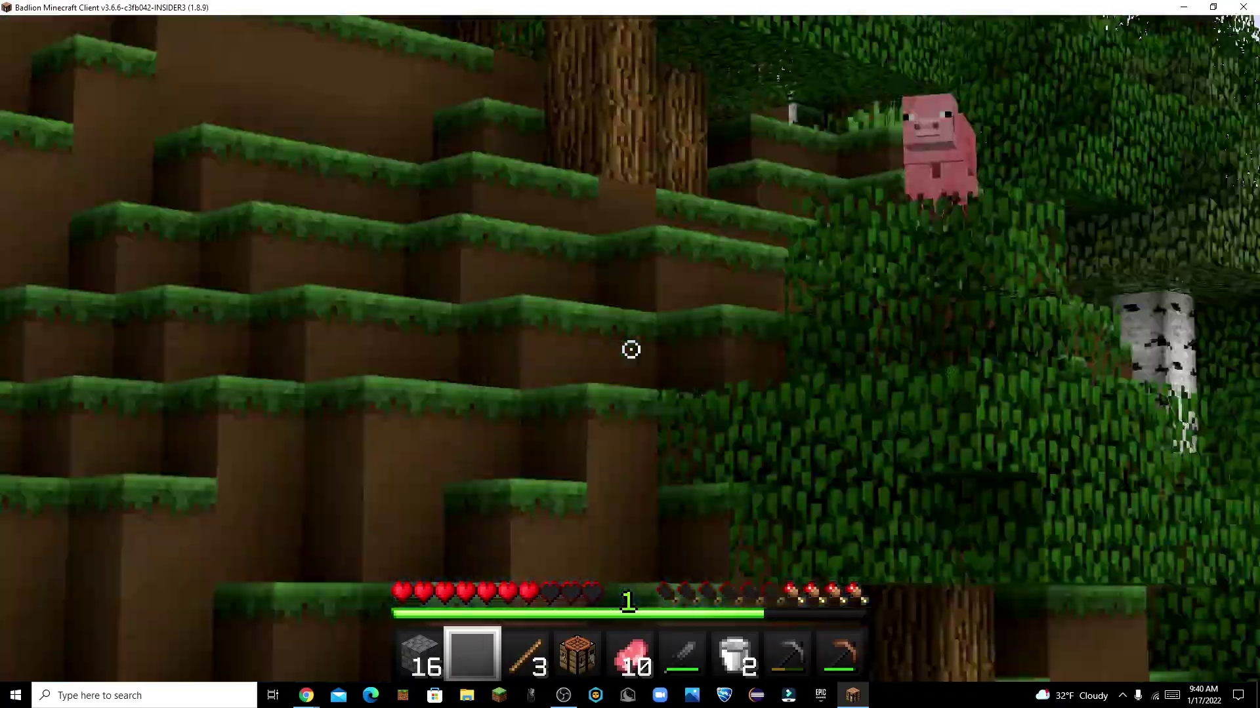
Switch to front-facing third-person view, zoom in on the character, and run and jump across the grass to show its cosmetics
key("F5")
key("c")
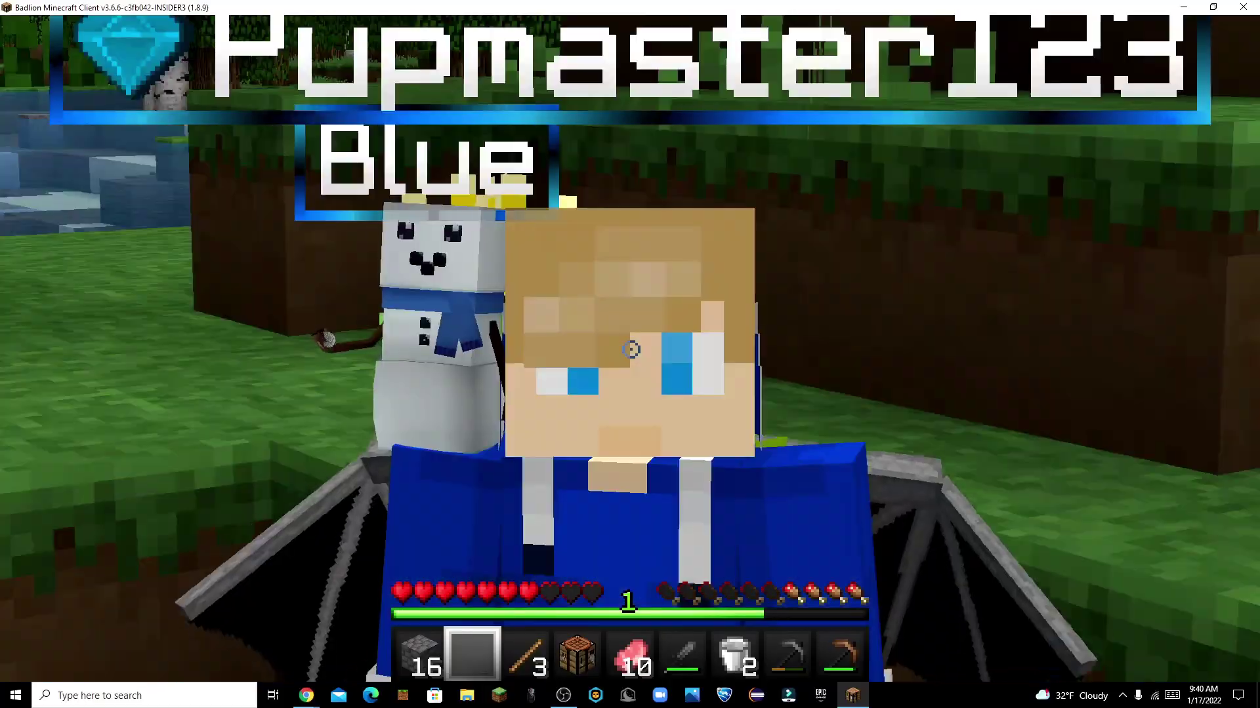
key("w")
key("space")
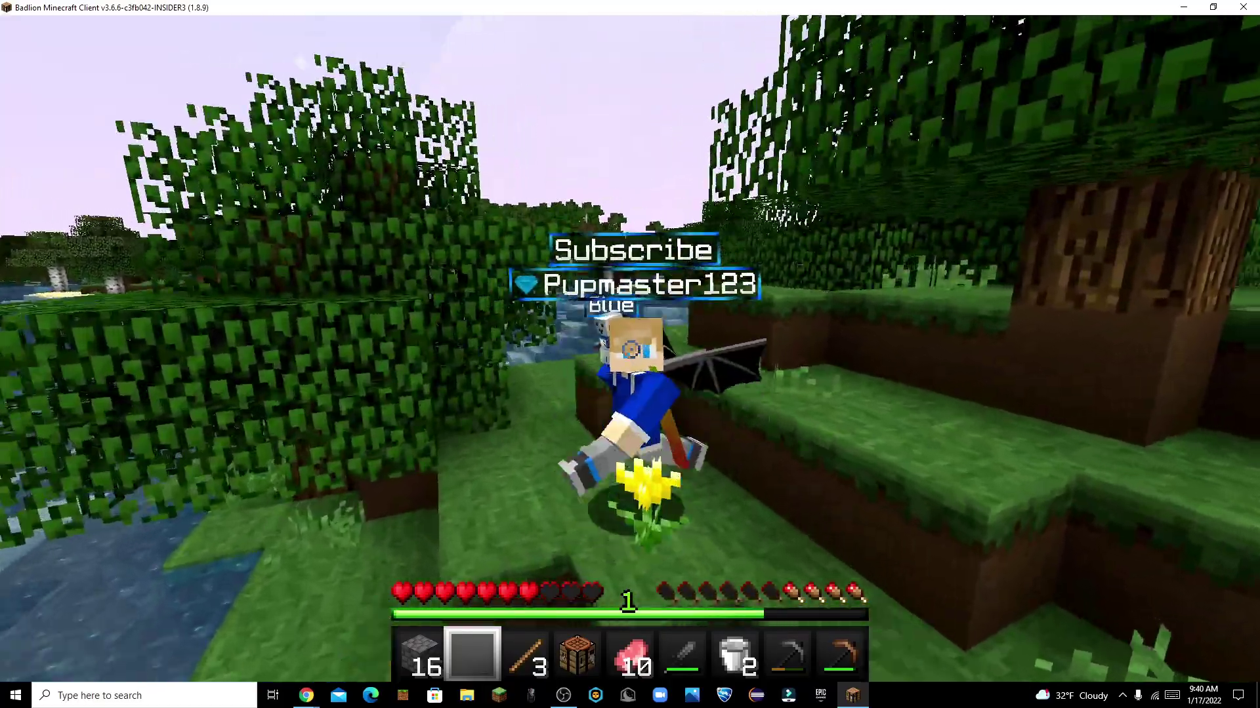
key("w")
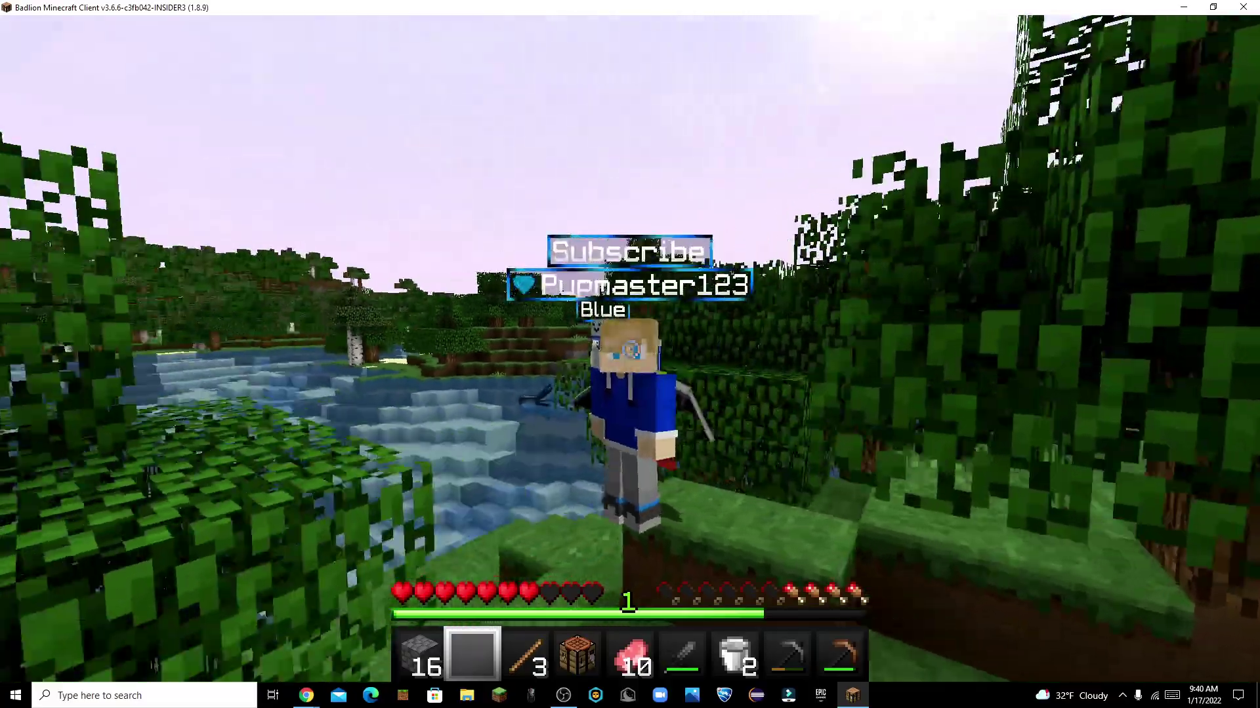